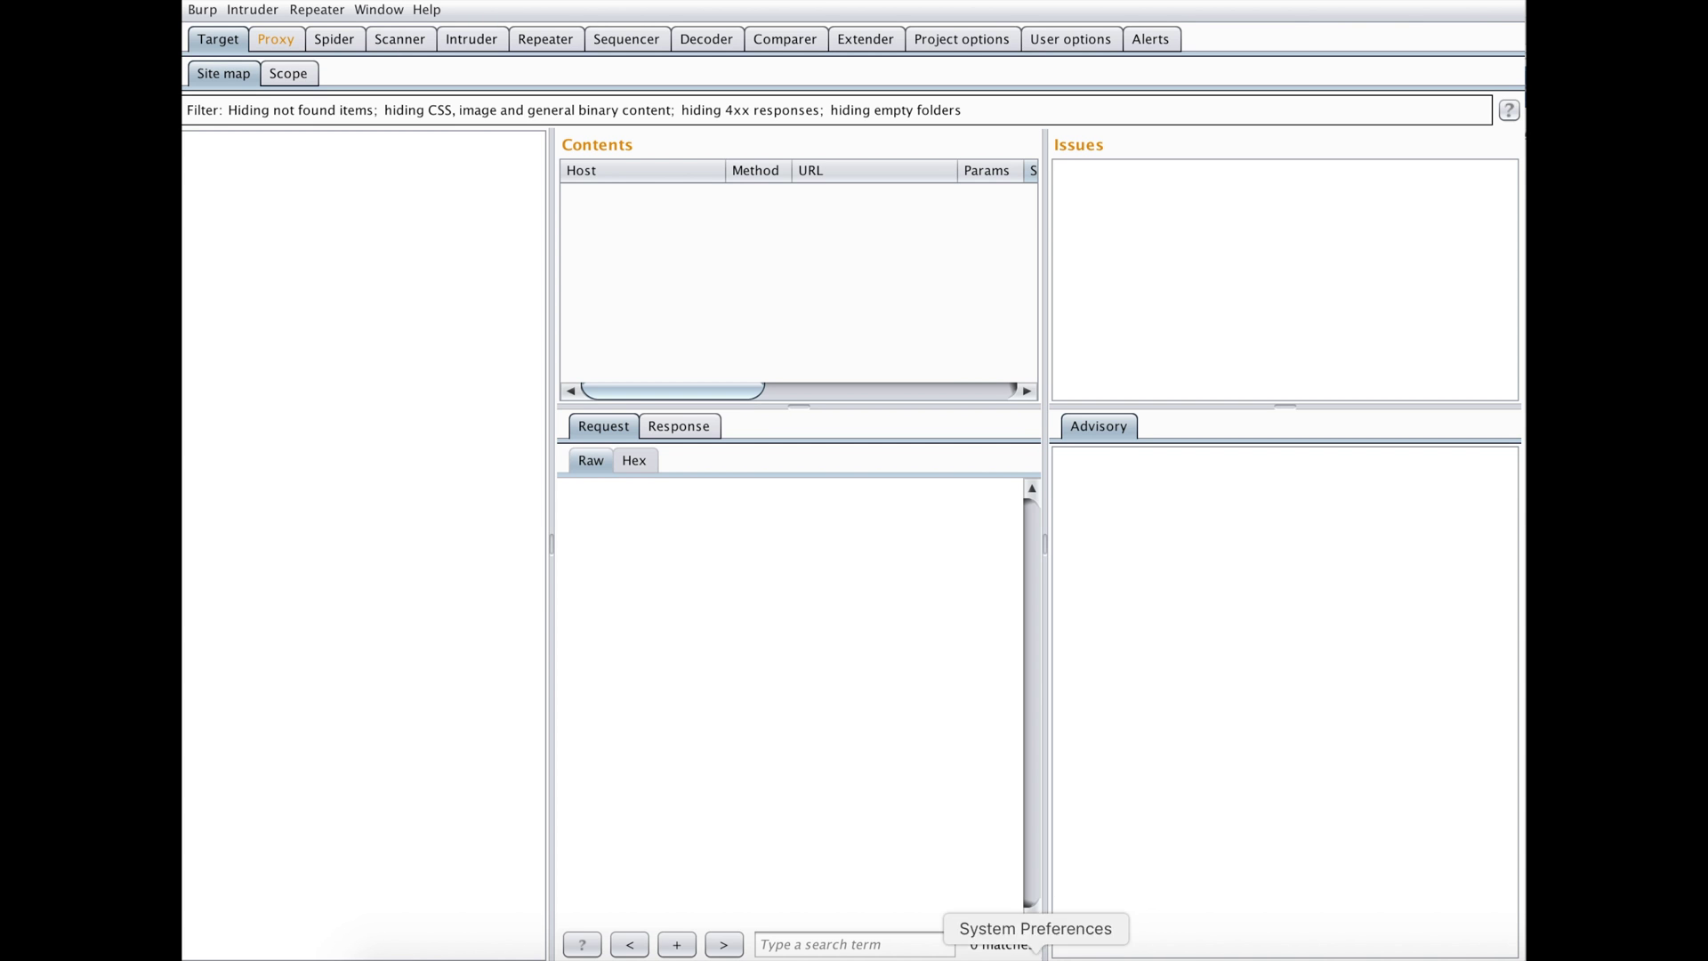
Enter zariga.com in Firefox's address bar and start loading the site.
left_click(1241, 955)
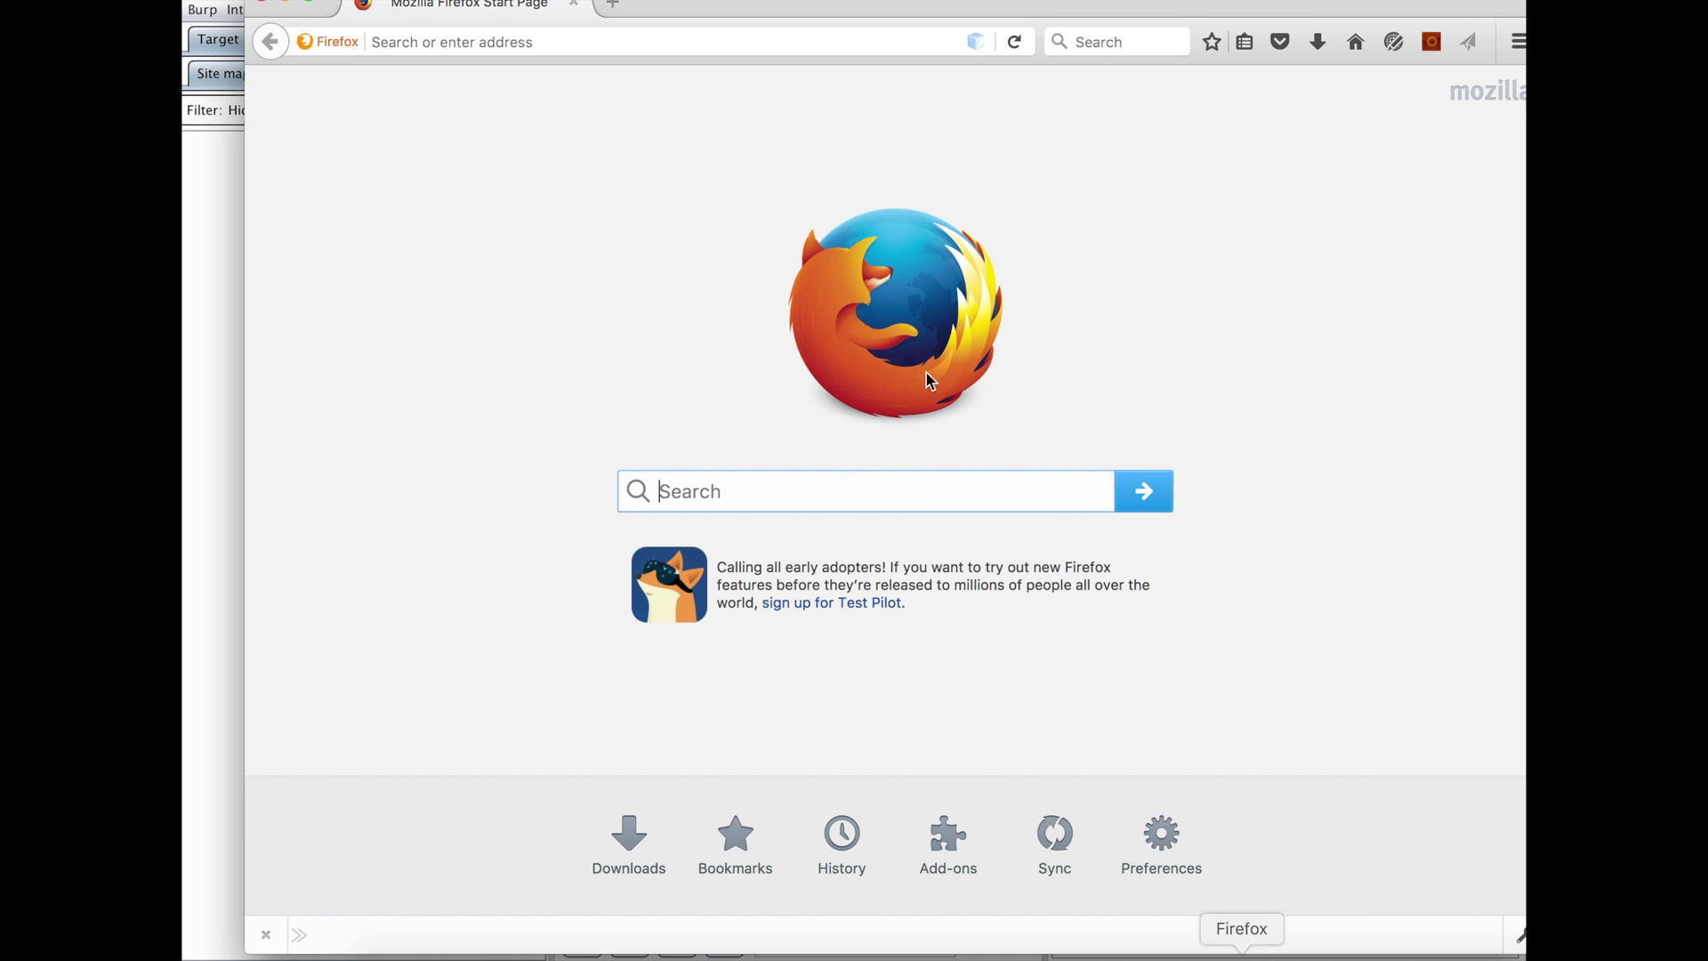
left_click(683, 41)
type("za")
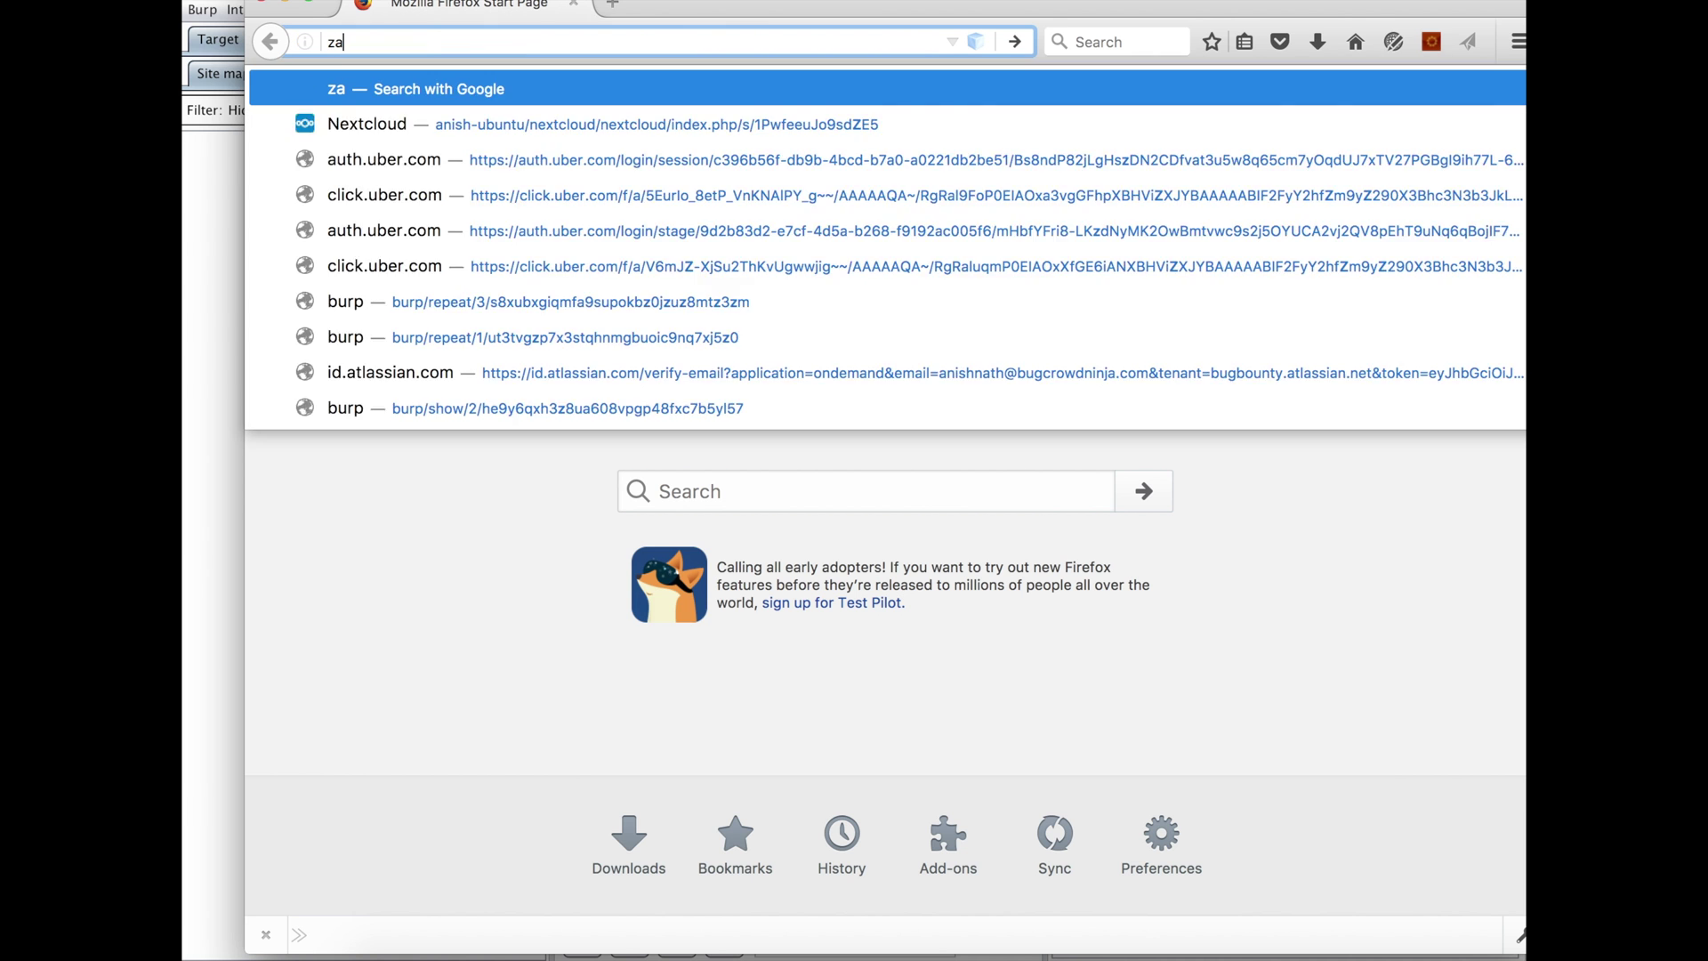
type("riga.com")
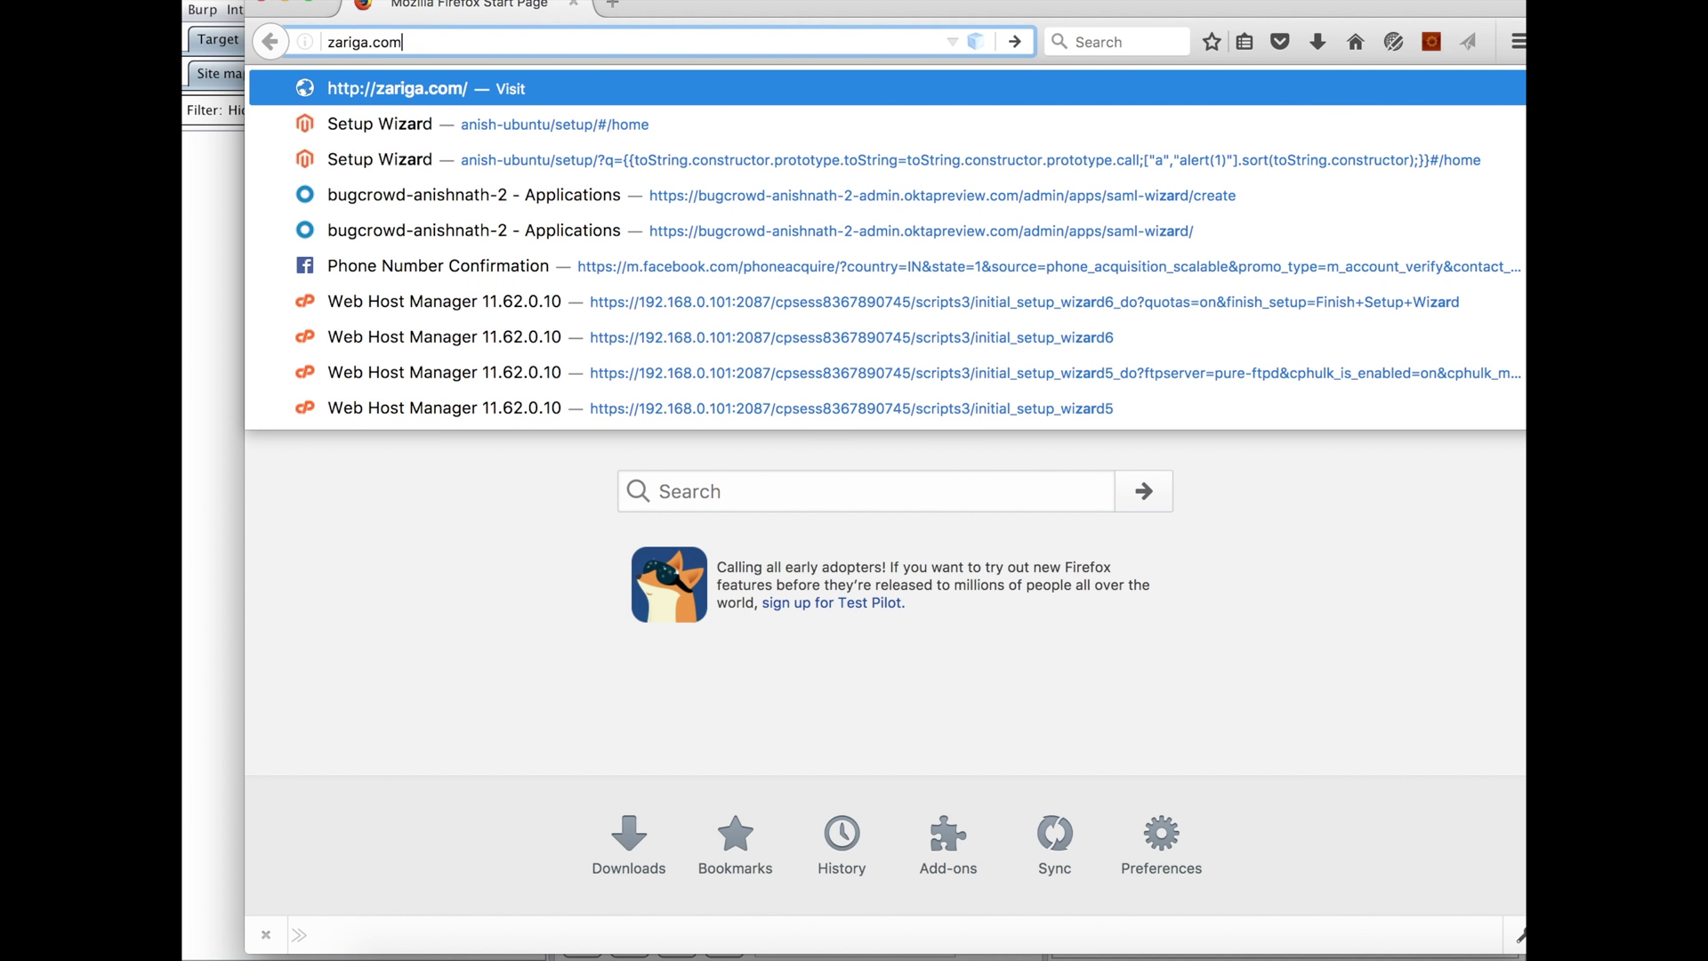
key("Return")
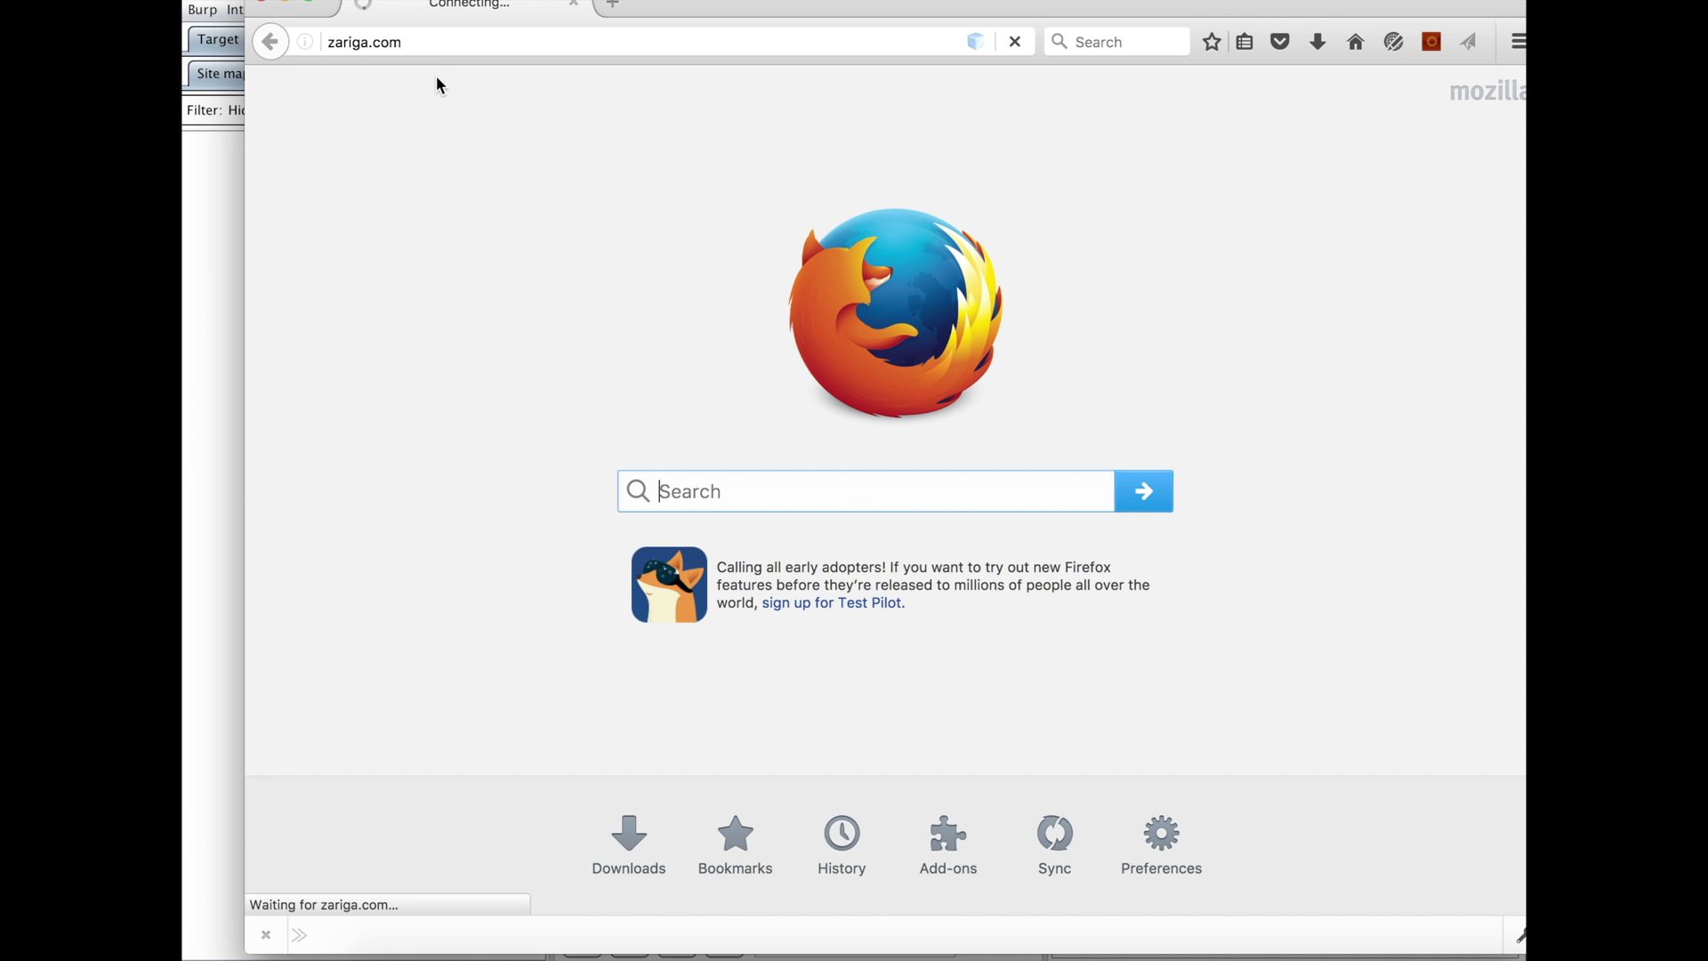
Drop the intercepted blocklist request, forward the zariga.com request, and view the Target site map.
left_click(220, 267)
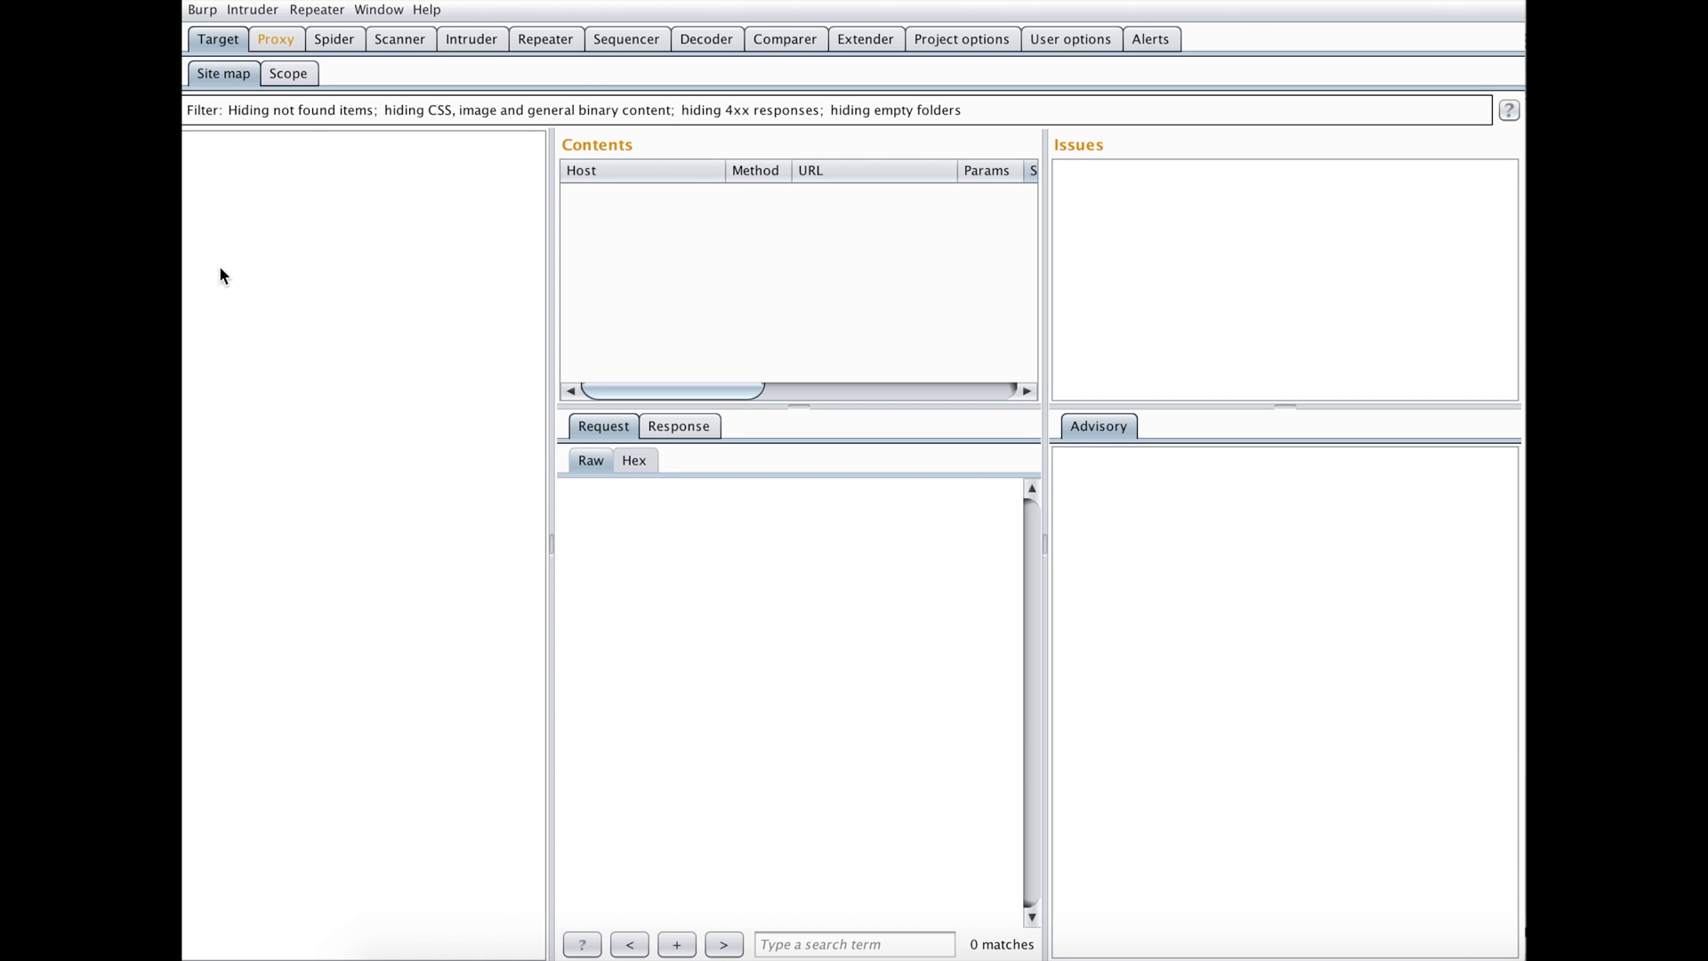
left_click(283, 42)
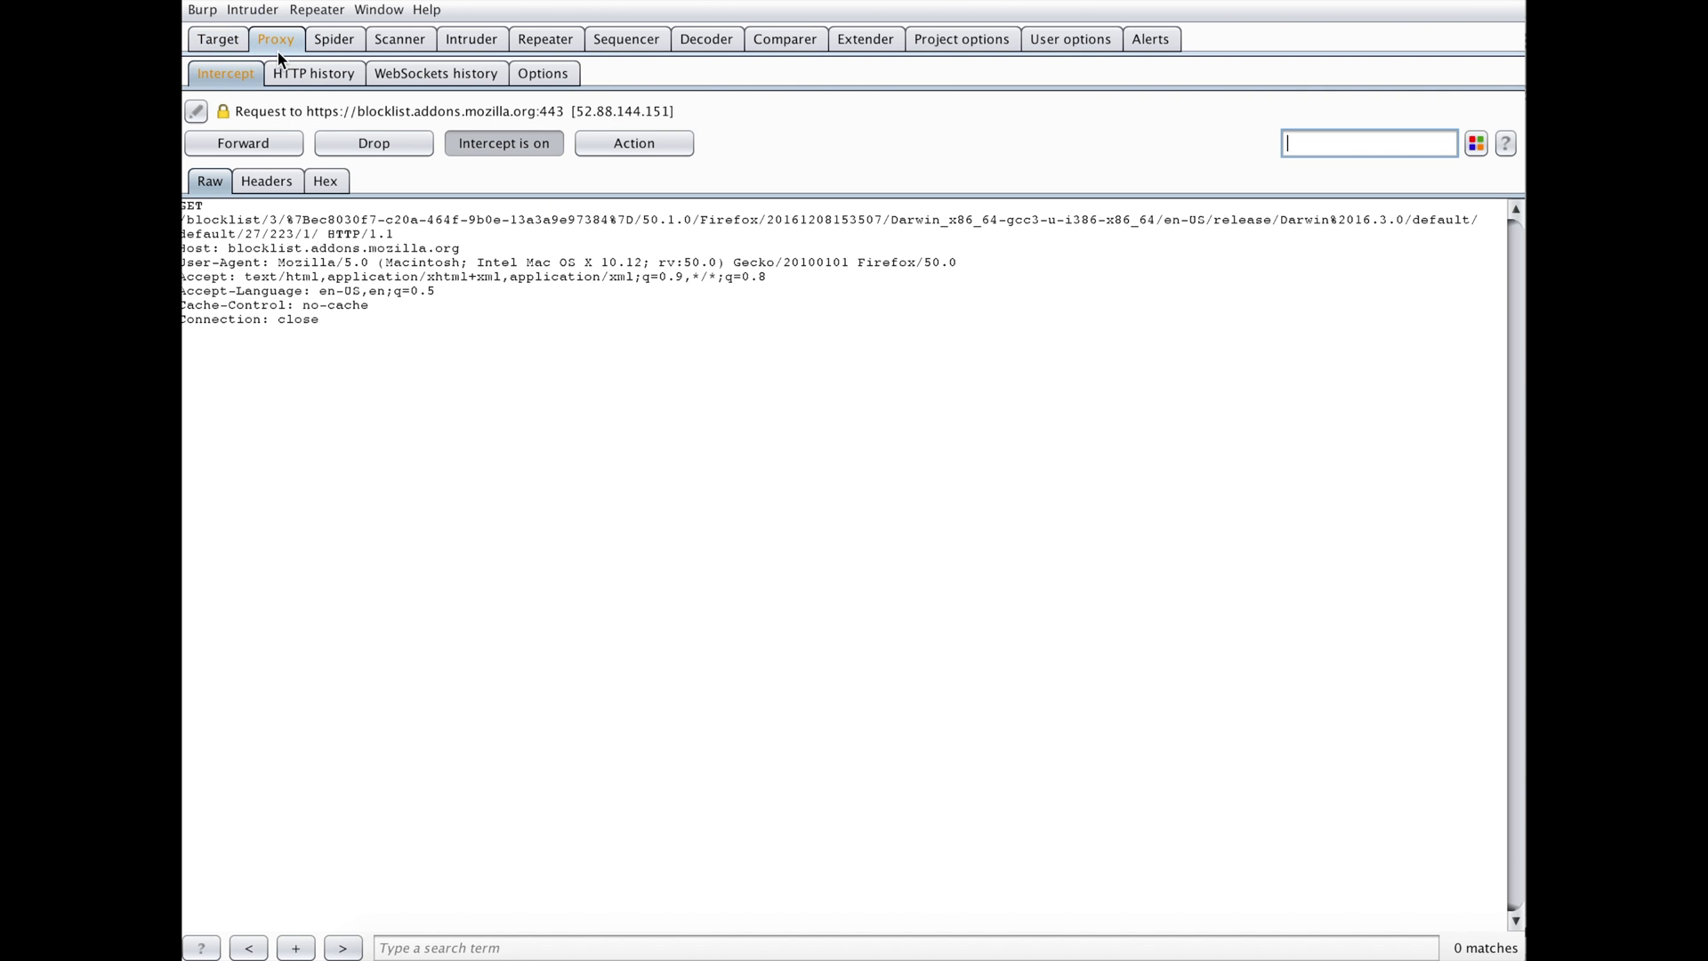
left_click(373, 143)
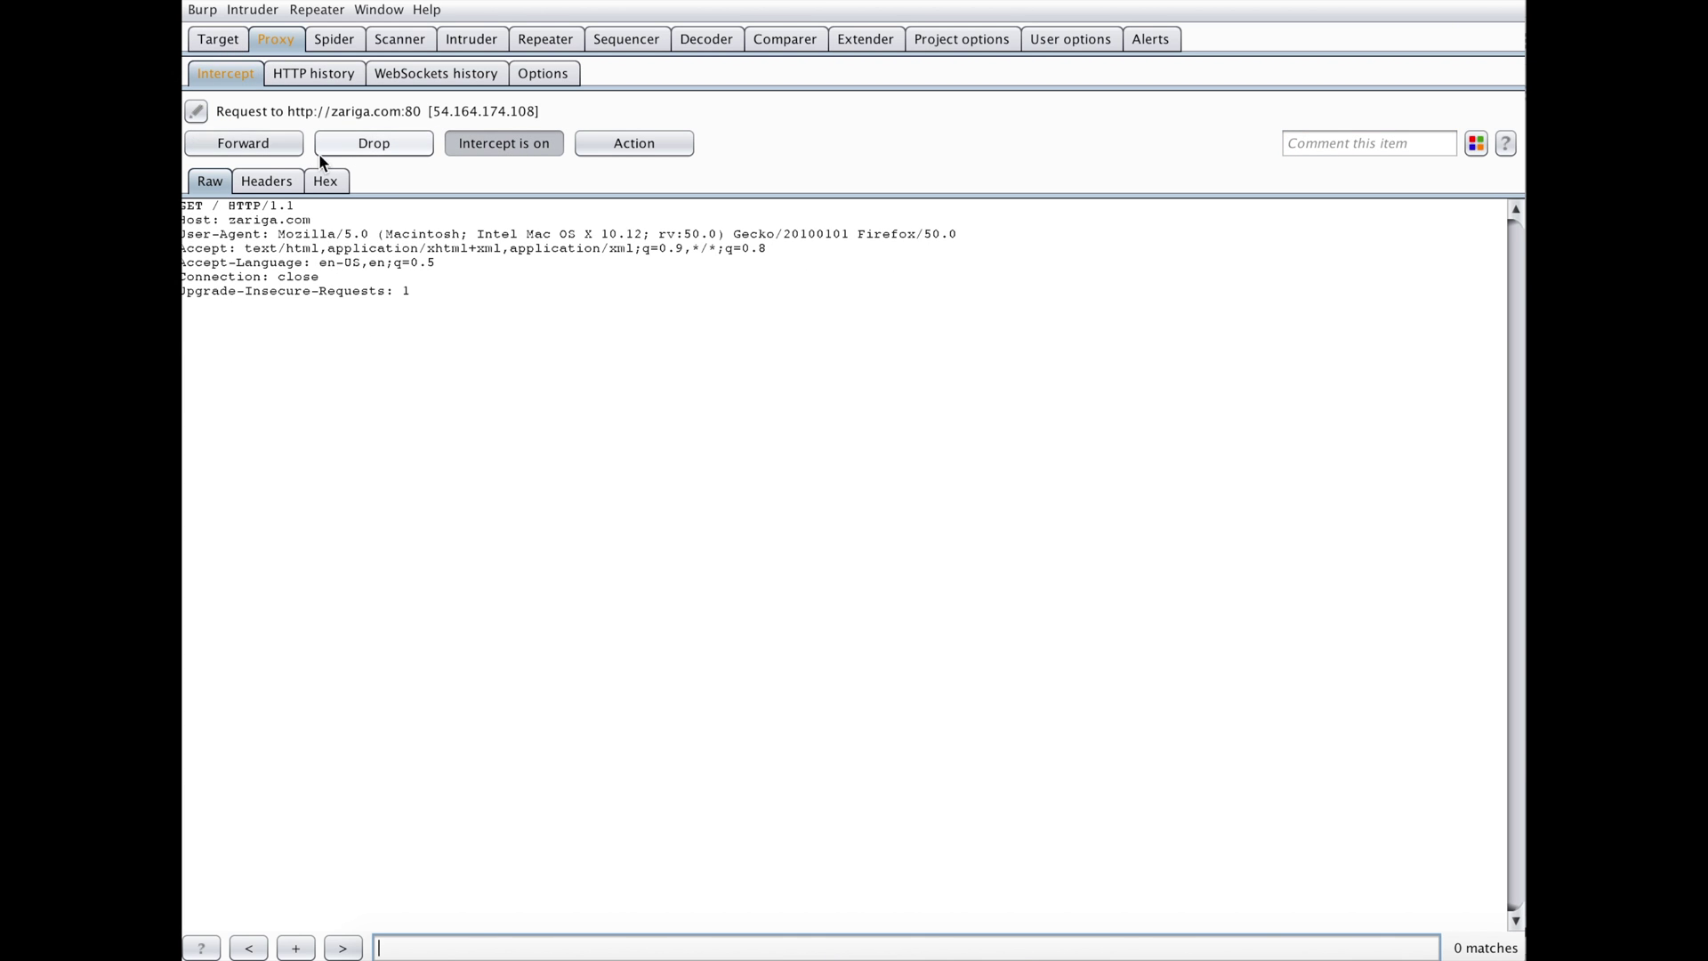
left_click(246, 145)
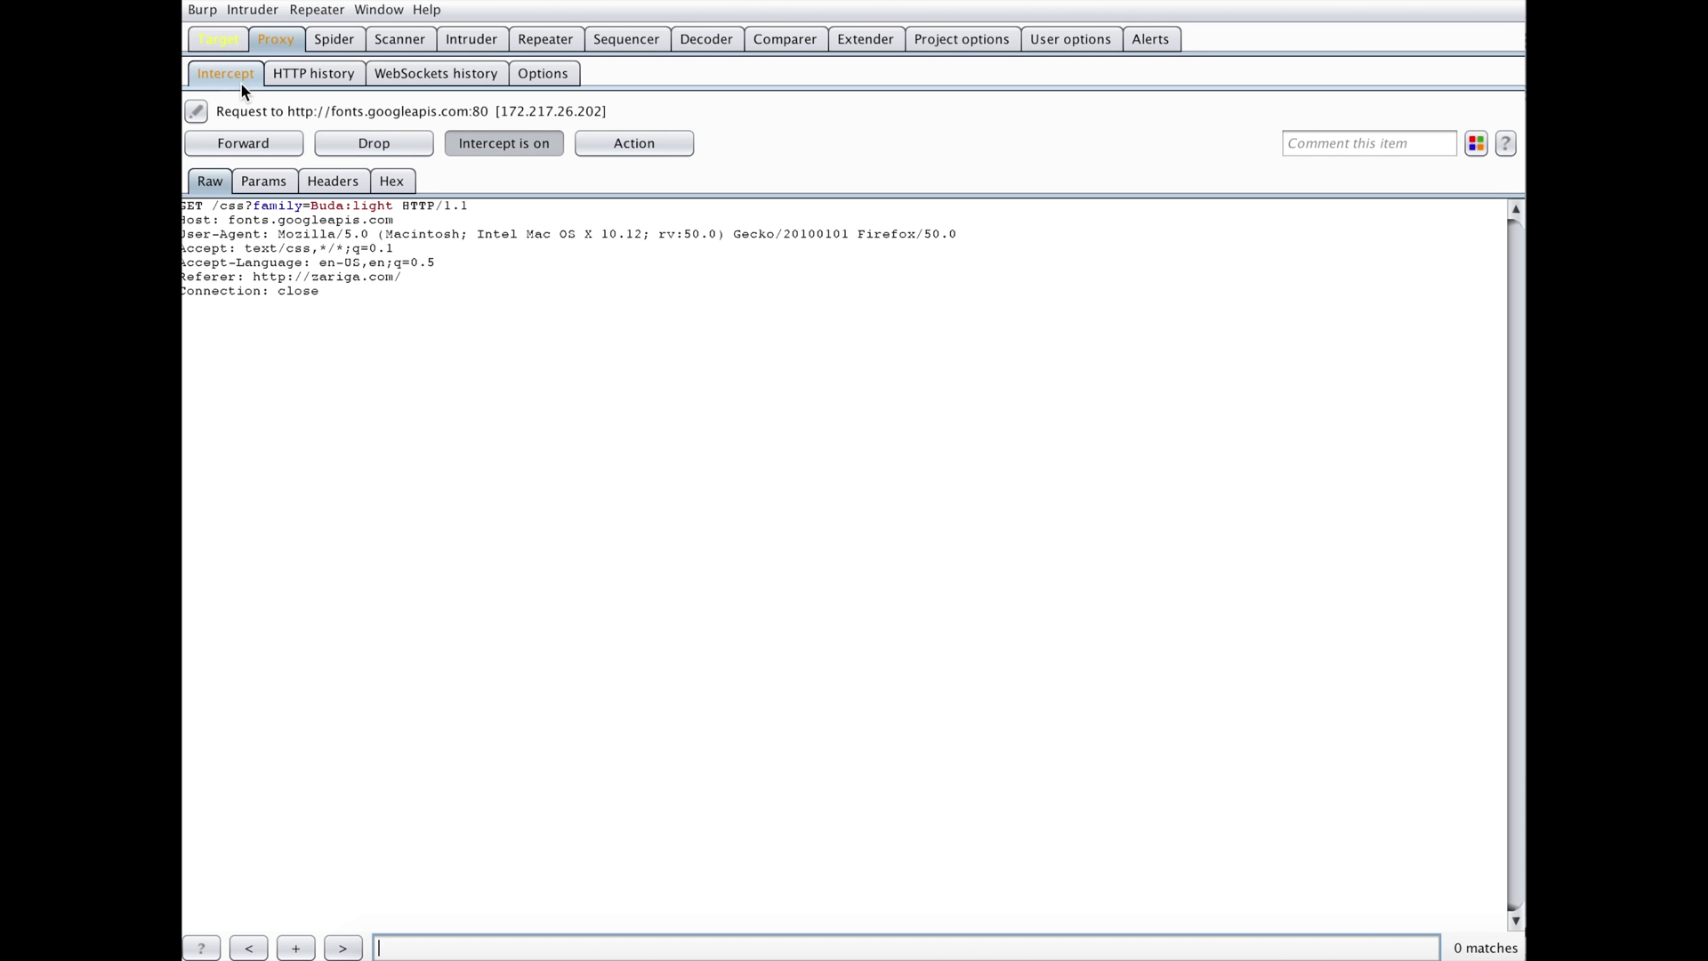
left_click(223, 38)
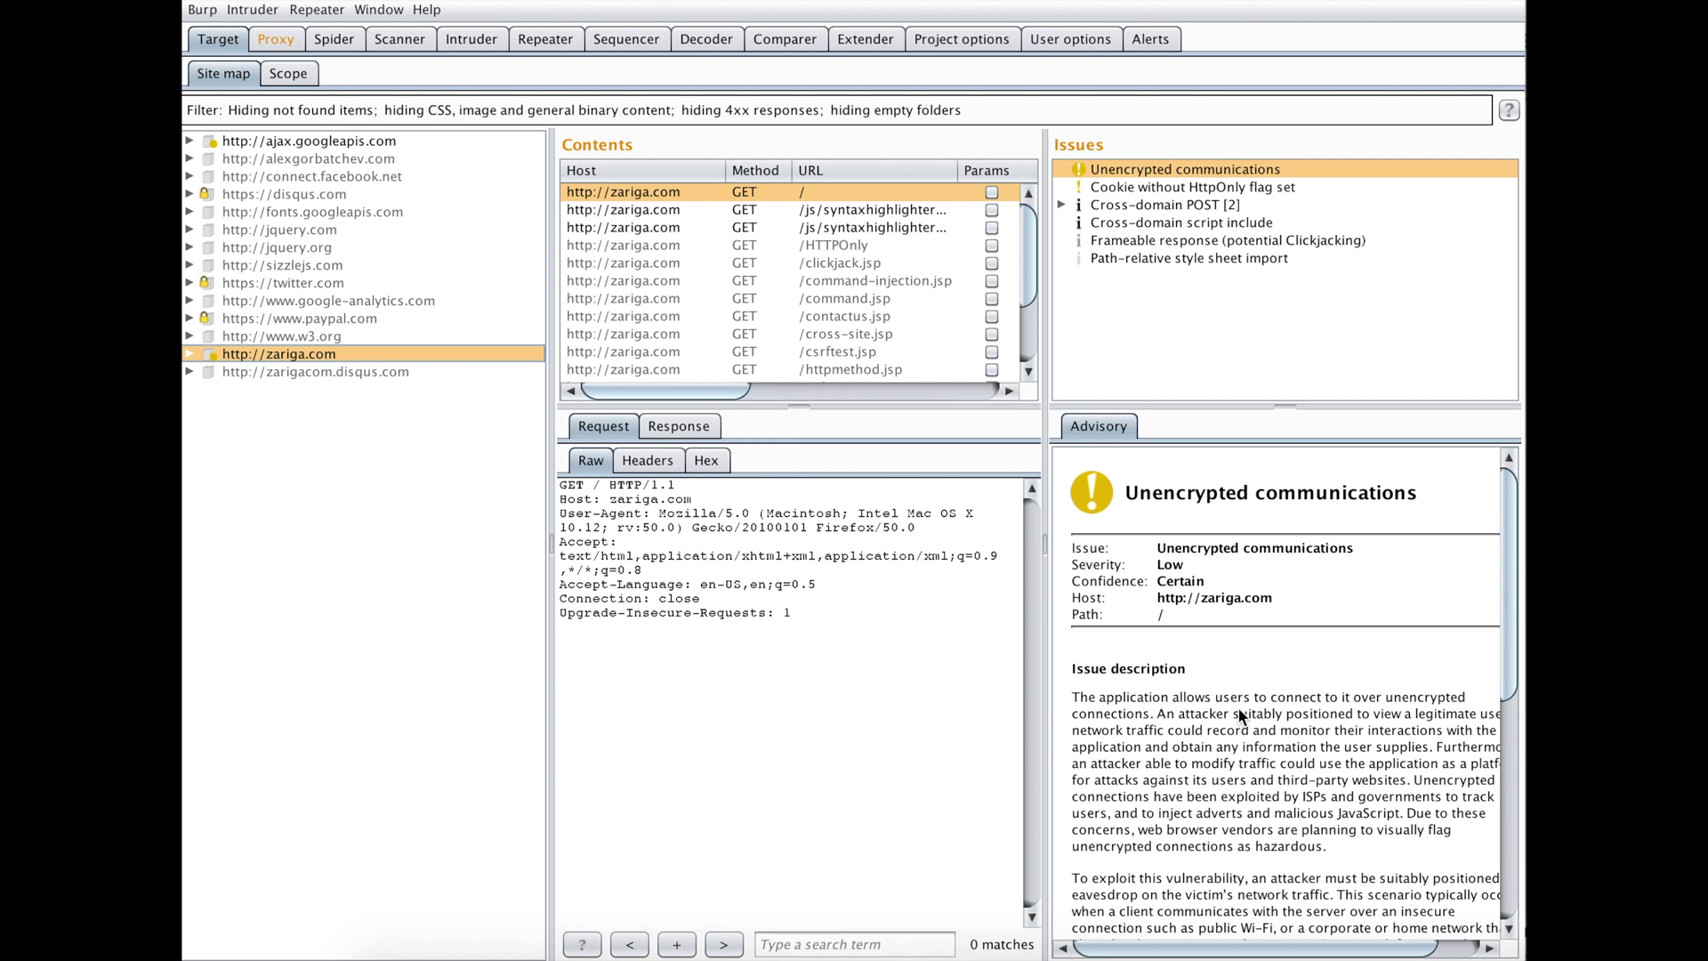
right_click(309, 352)
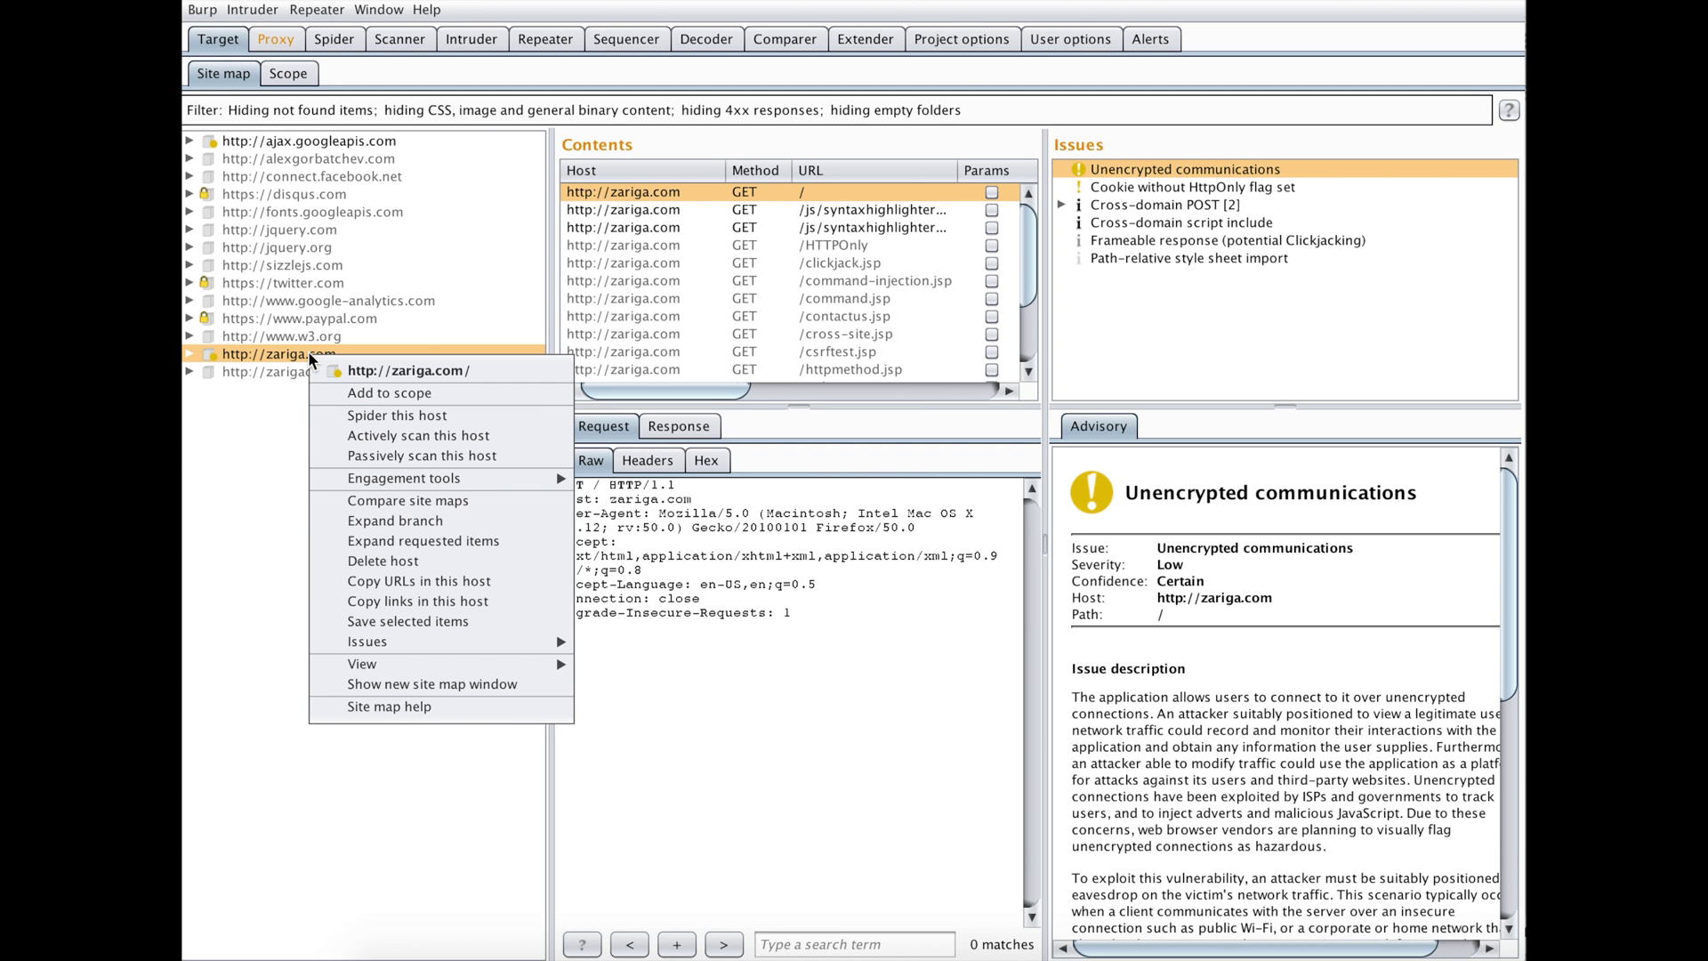
left_click(357, 392)
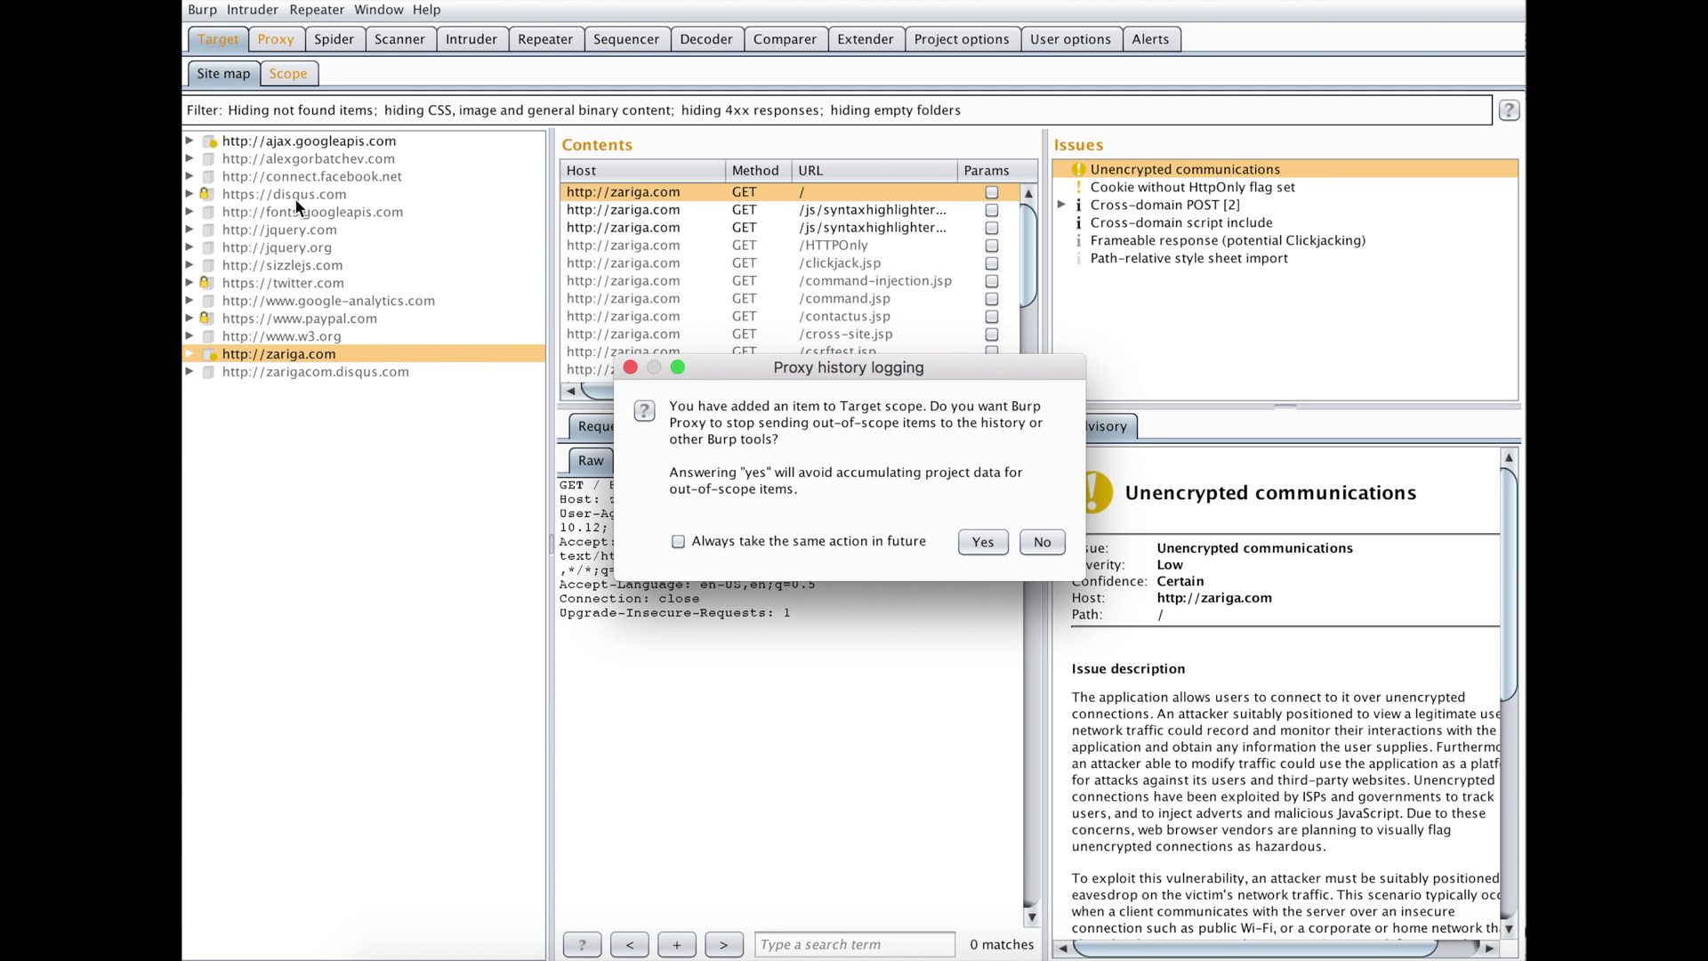
left_click(1040, 540)
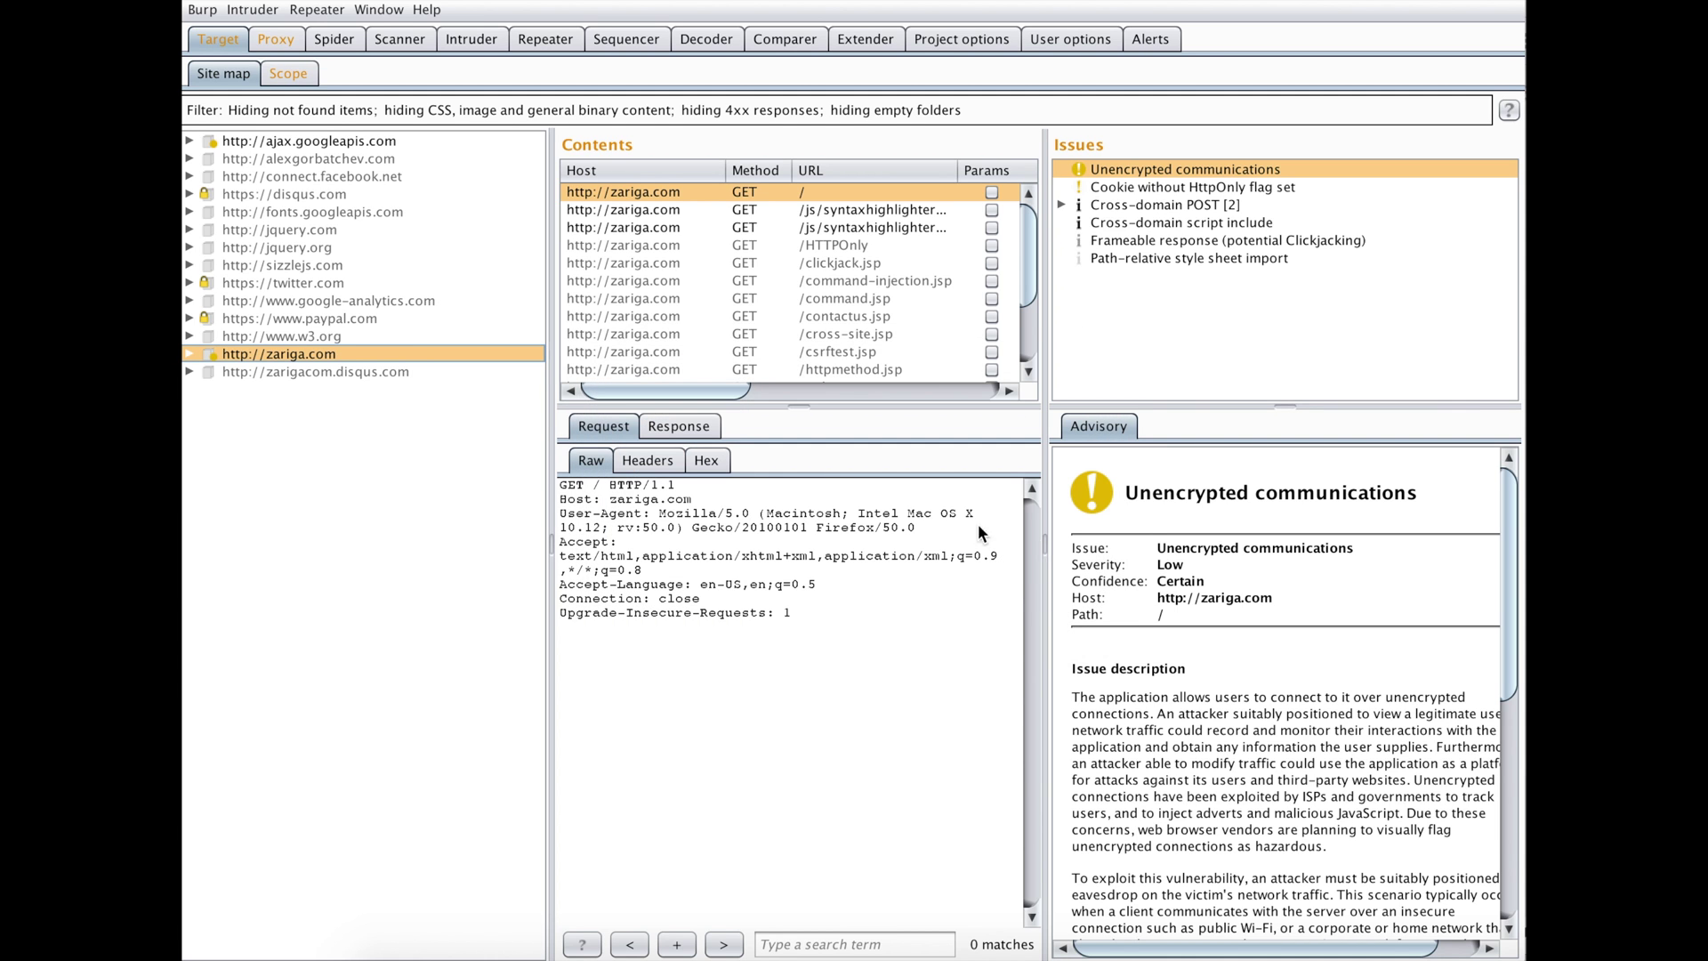
Review zariga.com's files and its HTTP port 80 scope rule.
left_click(188, 353)
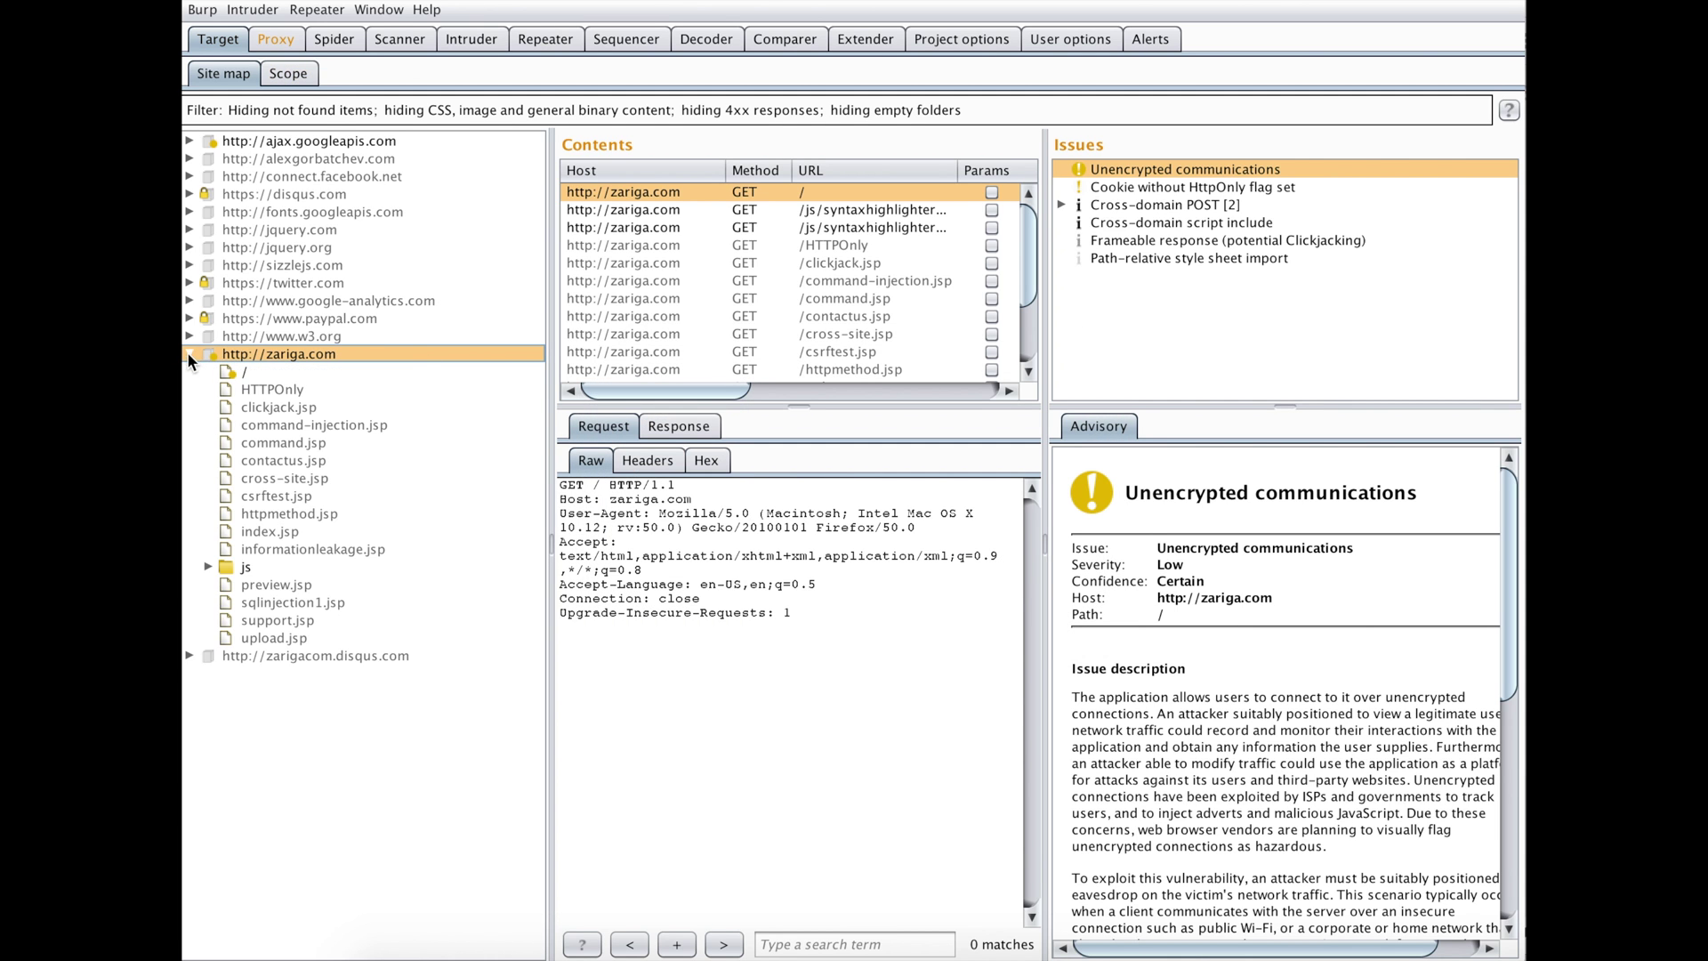
left_click(289, 74)
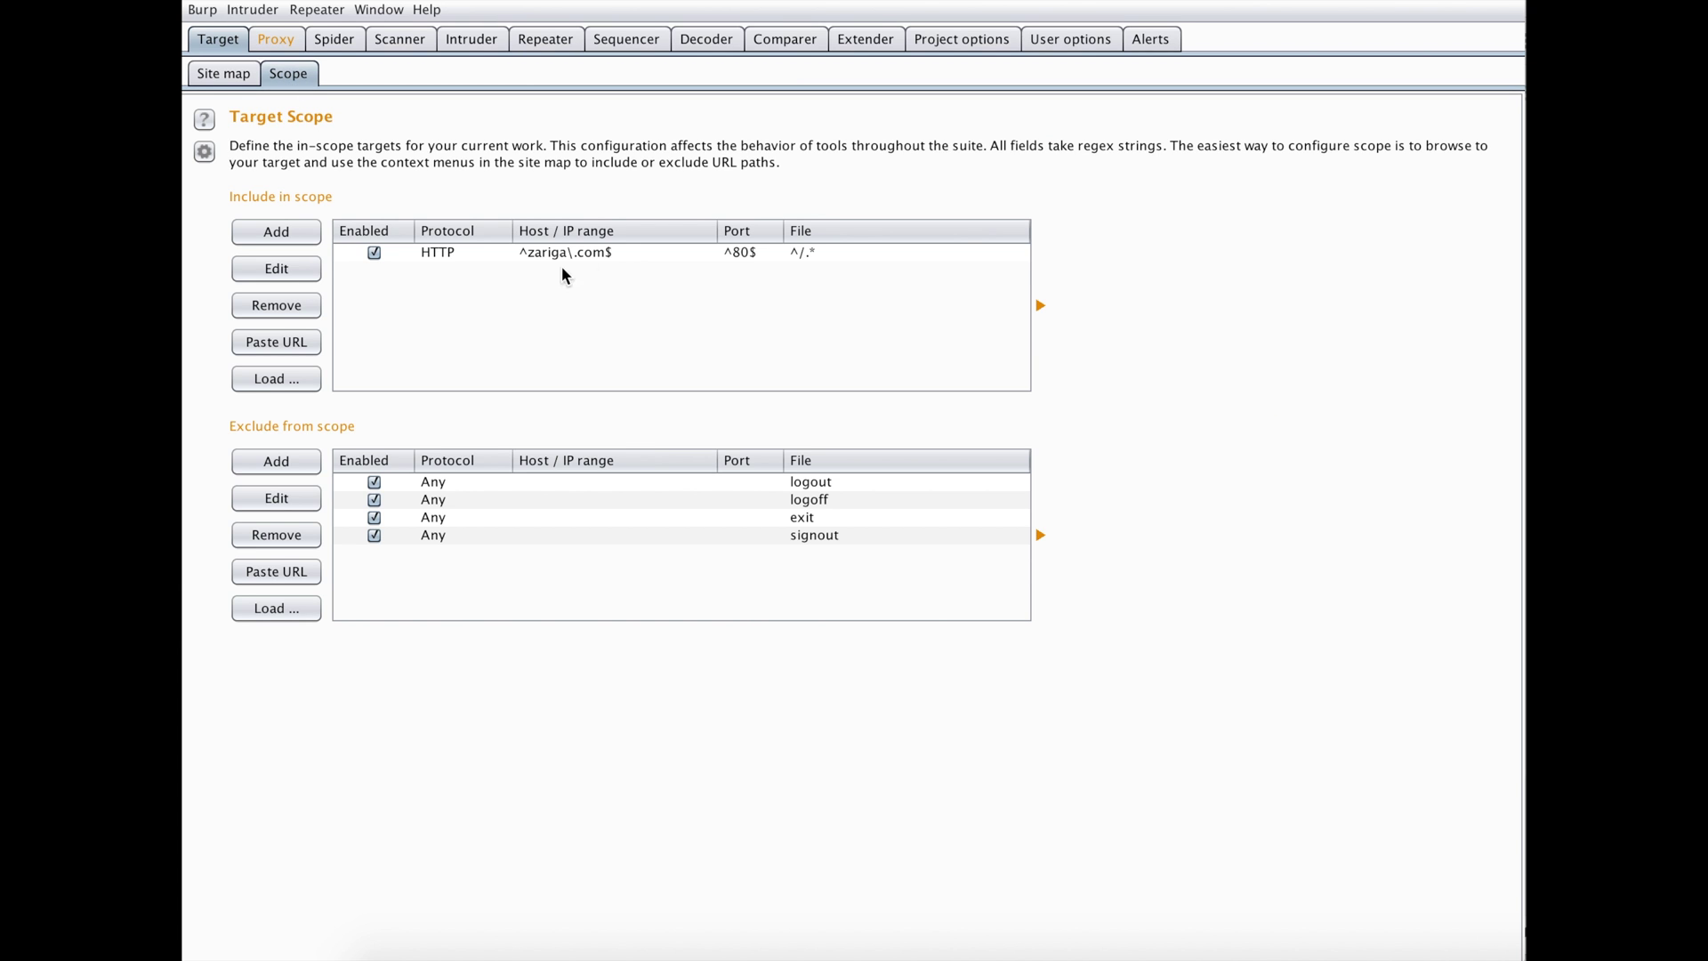
left_click(601, 253)
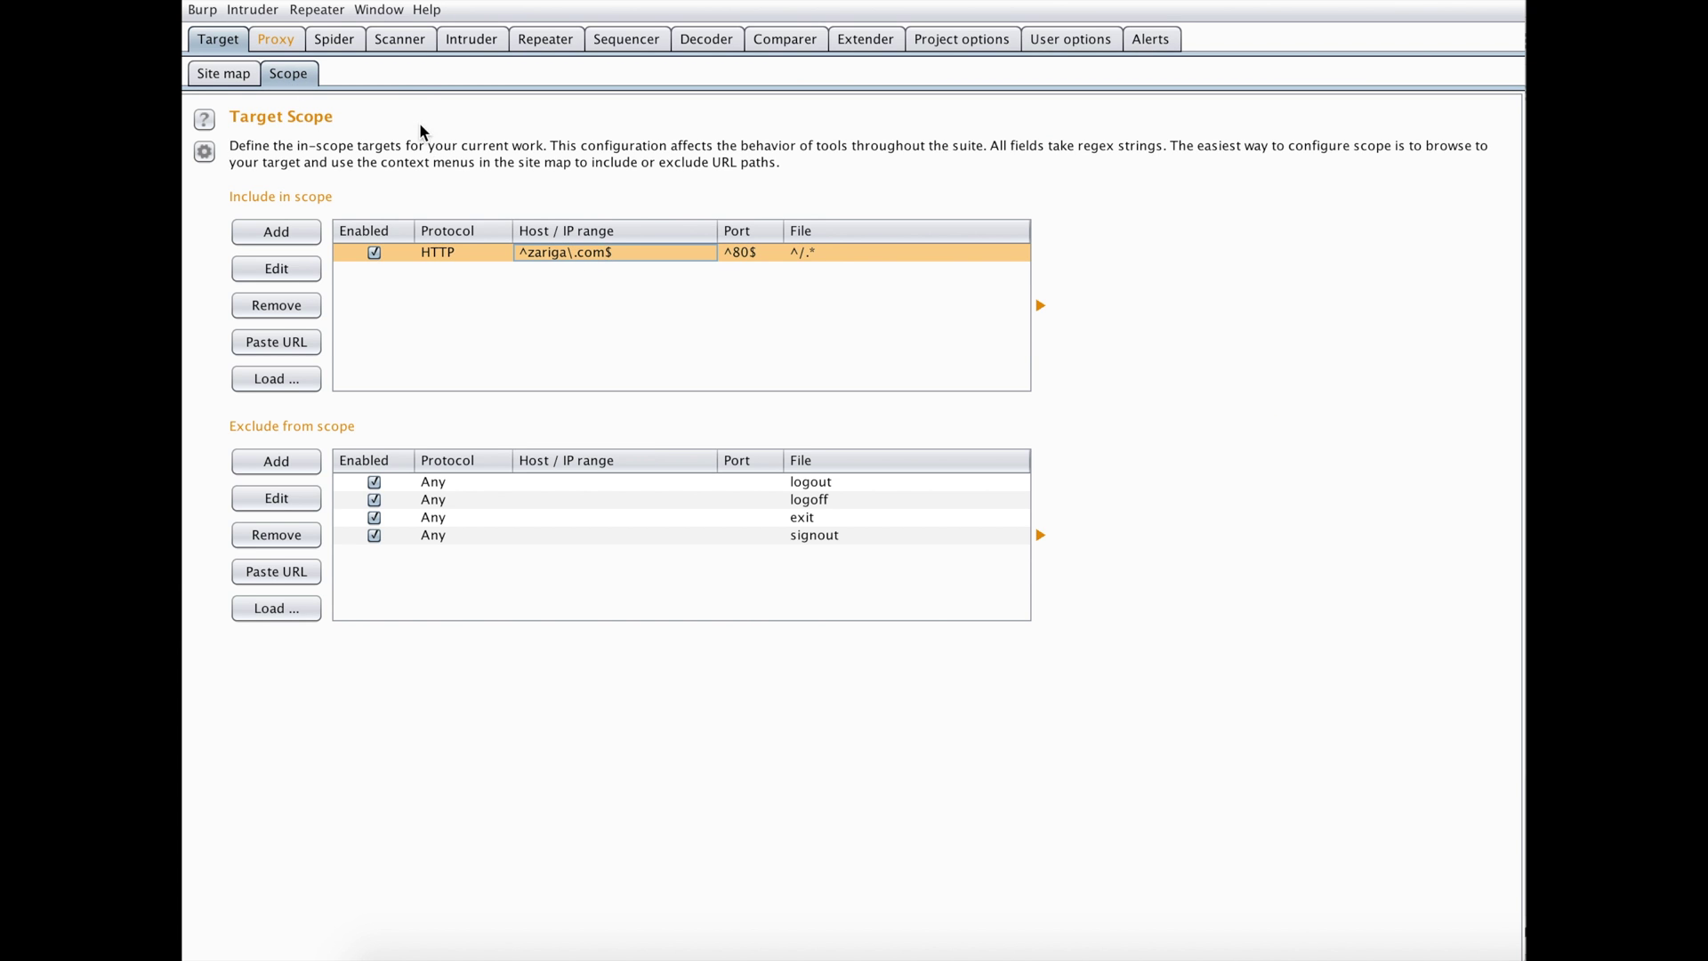
left_click(413, 39)
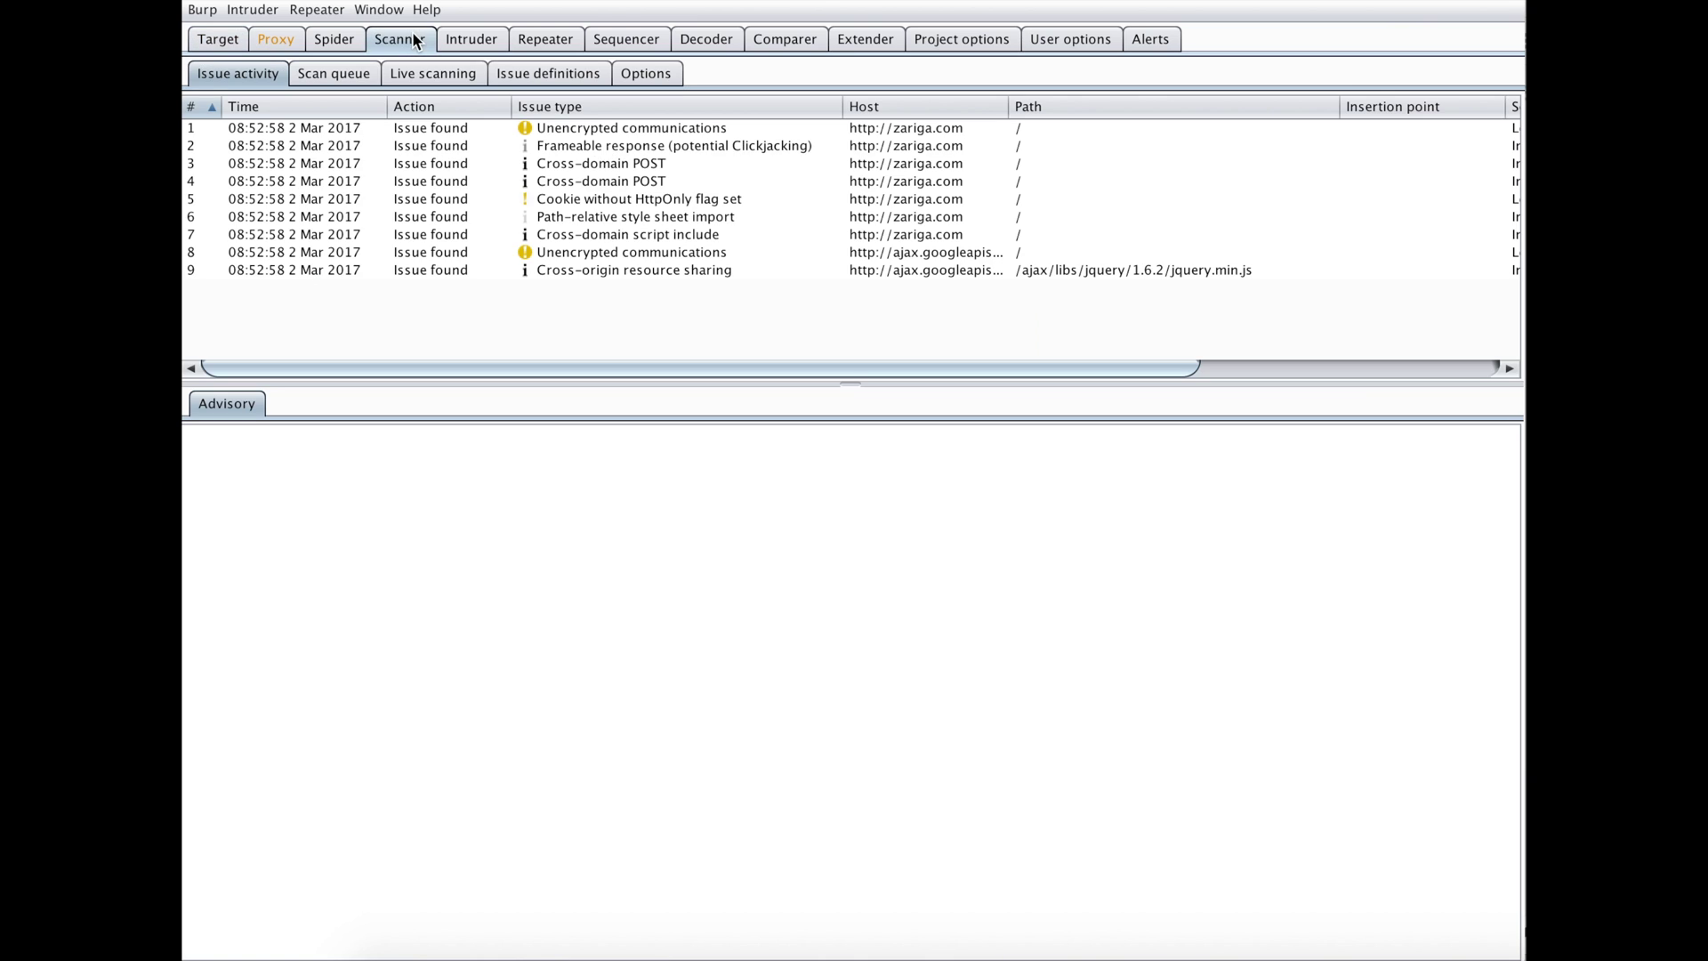
Set the Scanner's Live Active Scanning option to 'Use suite scope'.
left_click(661, 80)
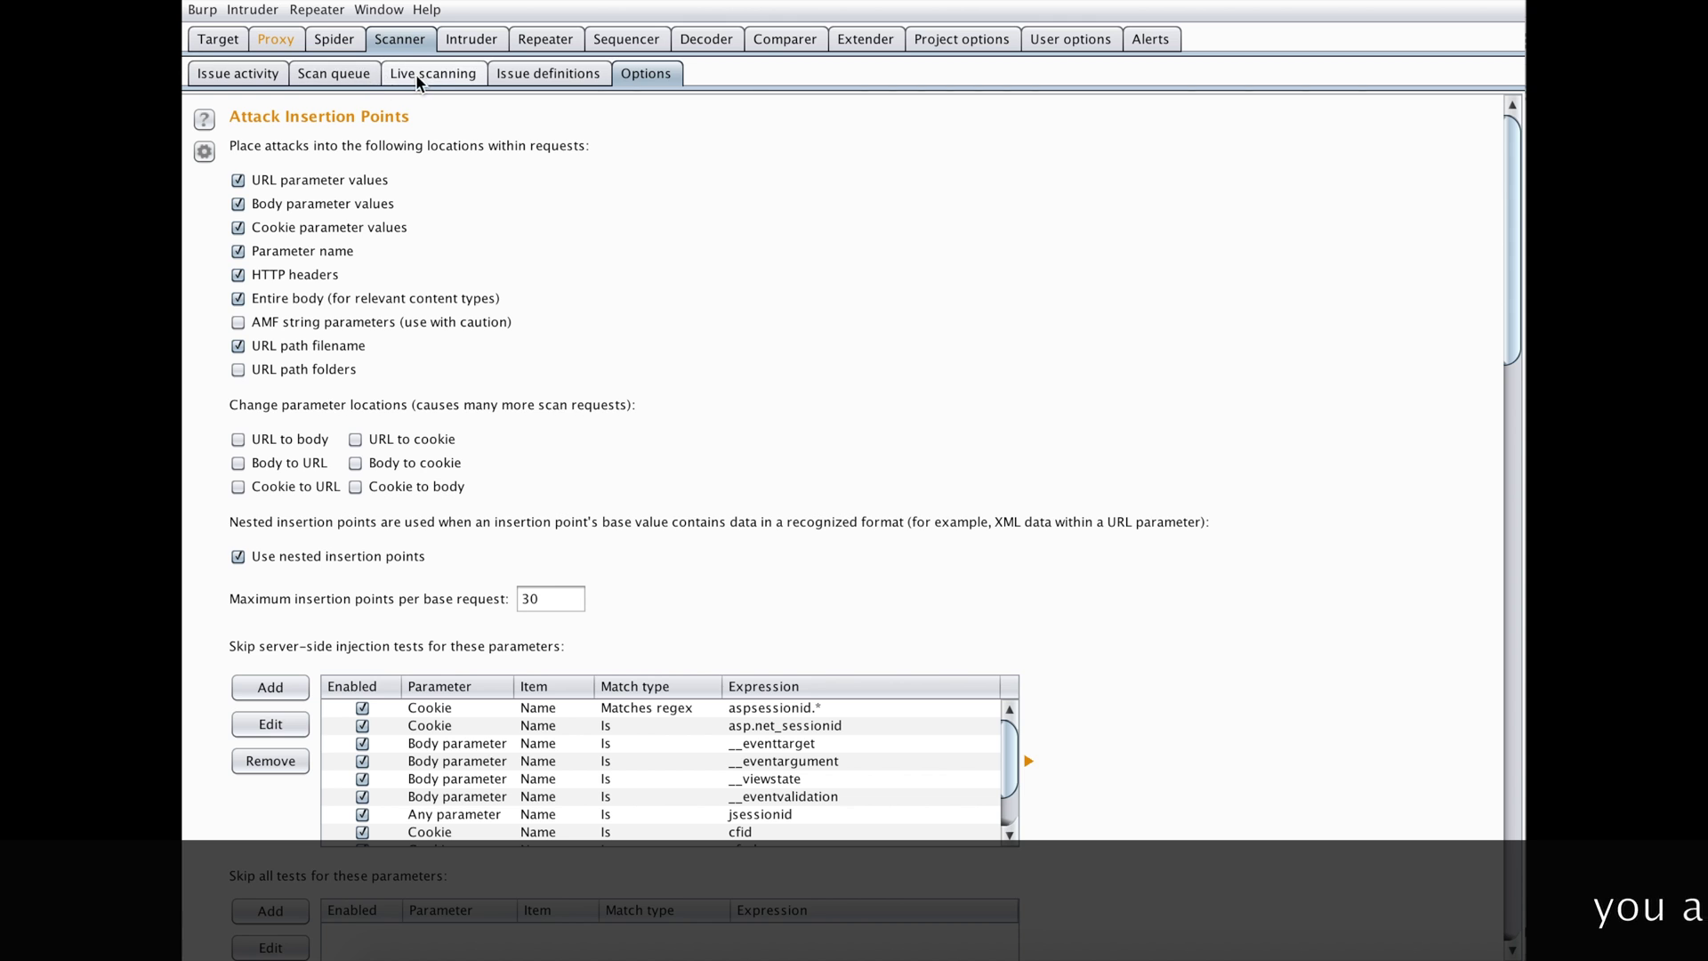
left_click(424, 74)
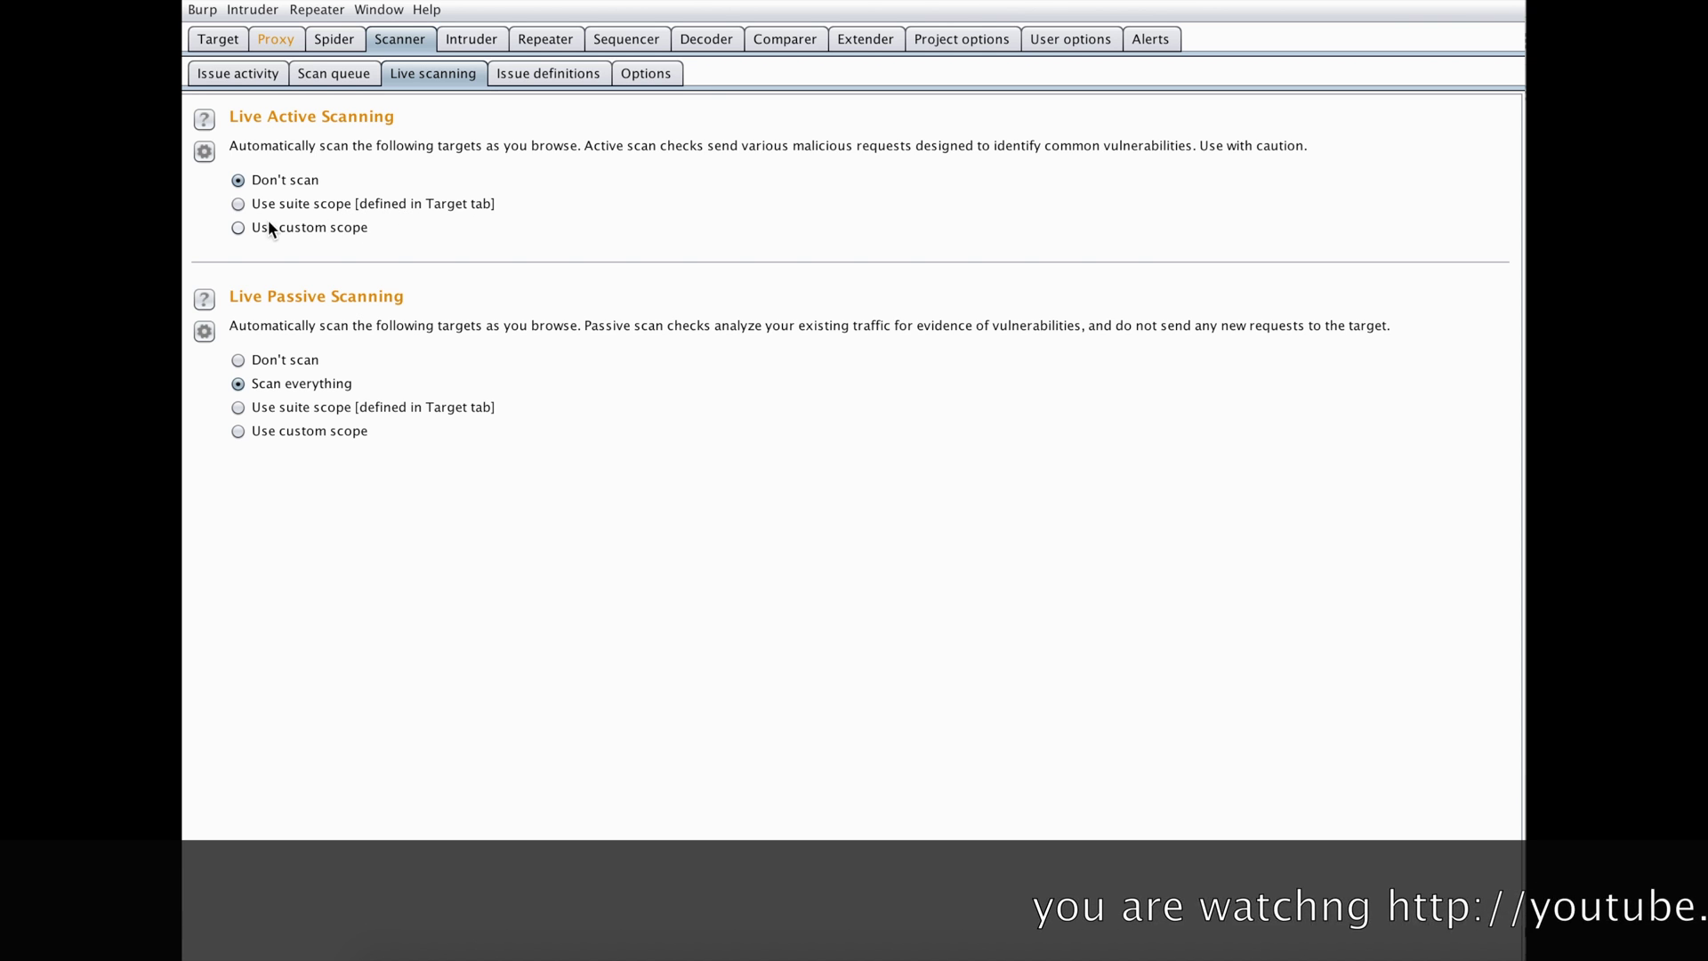
left_click(239, 204)
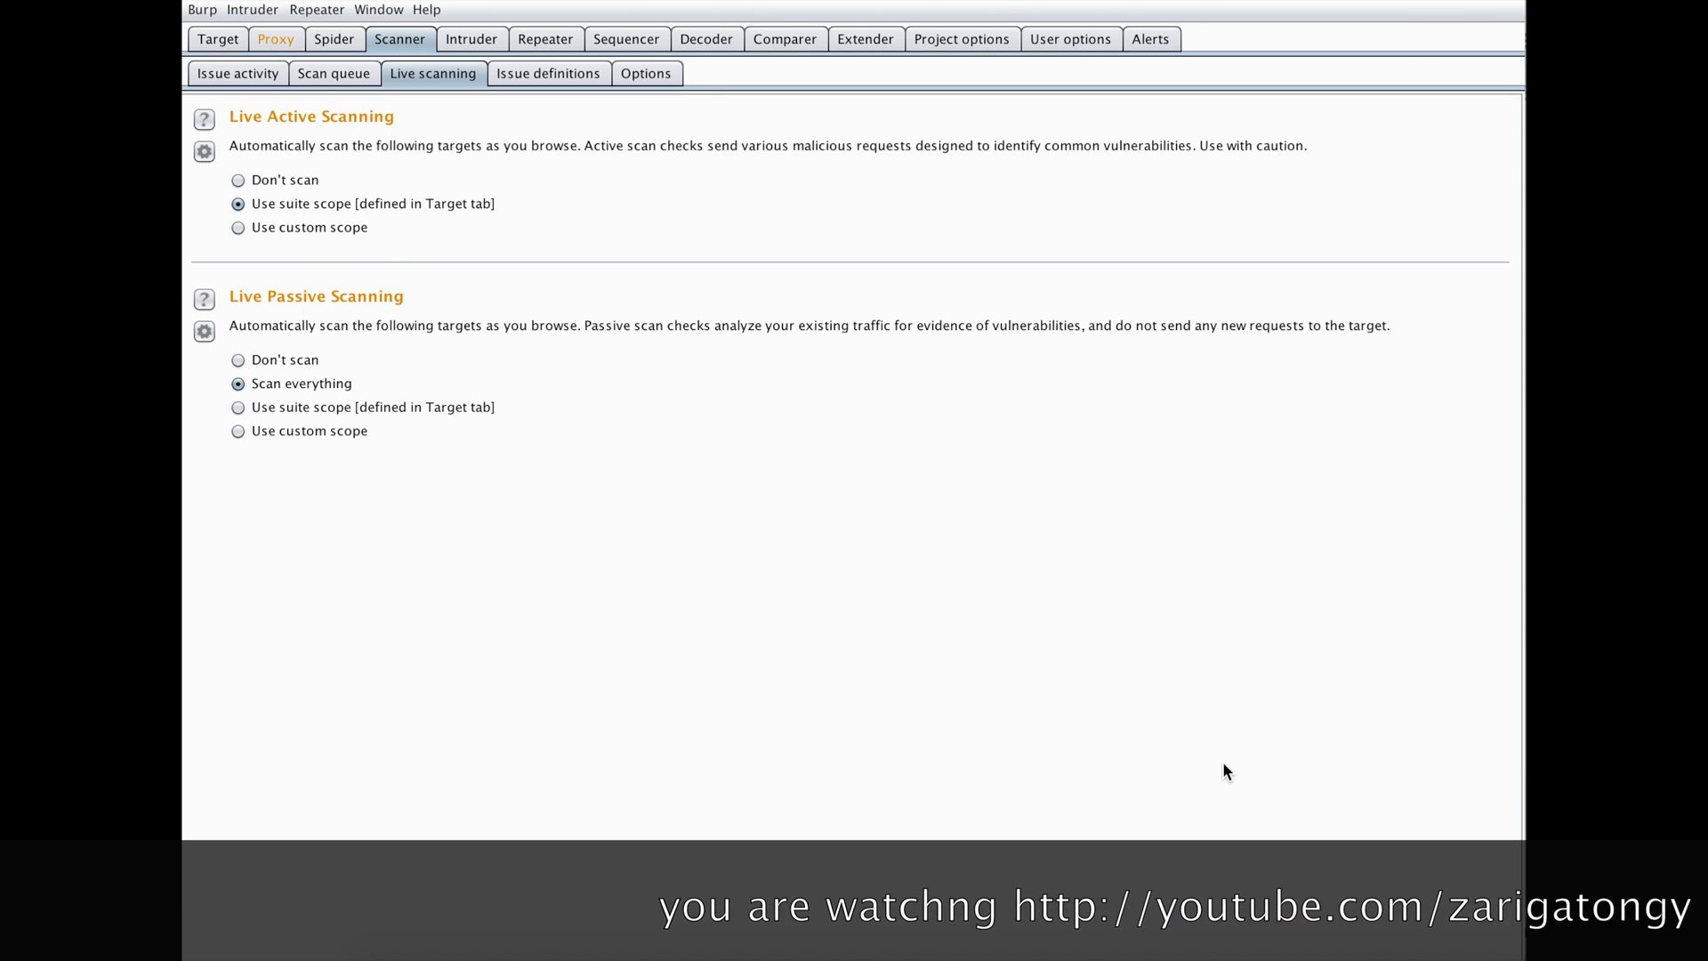
left_click(1222, 896)
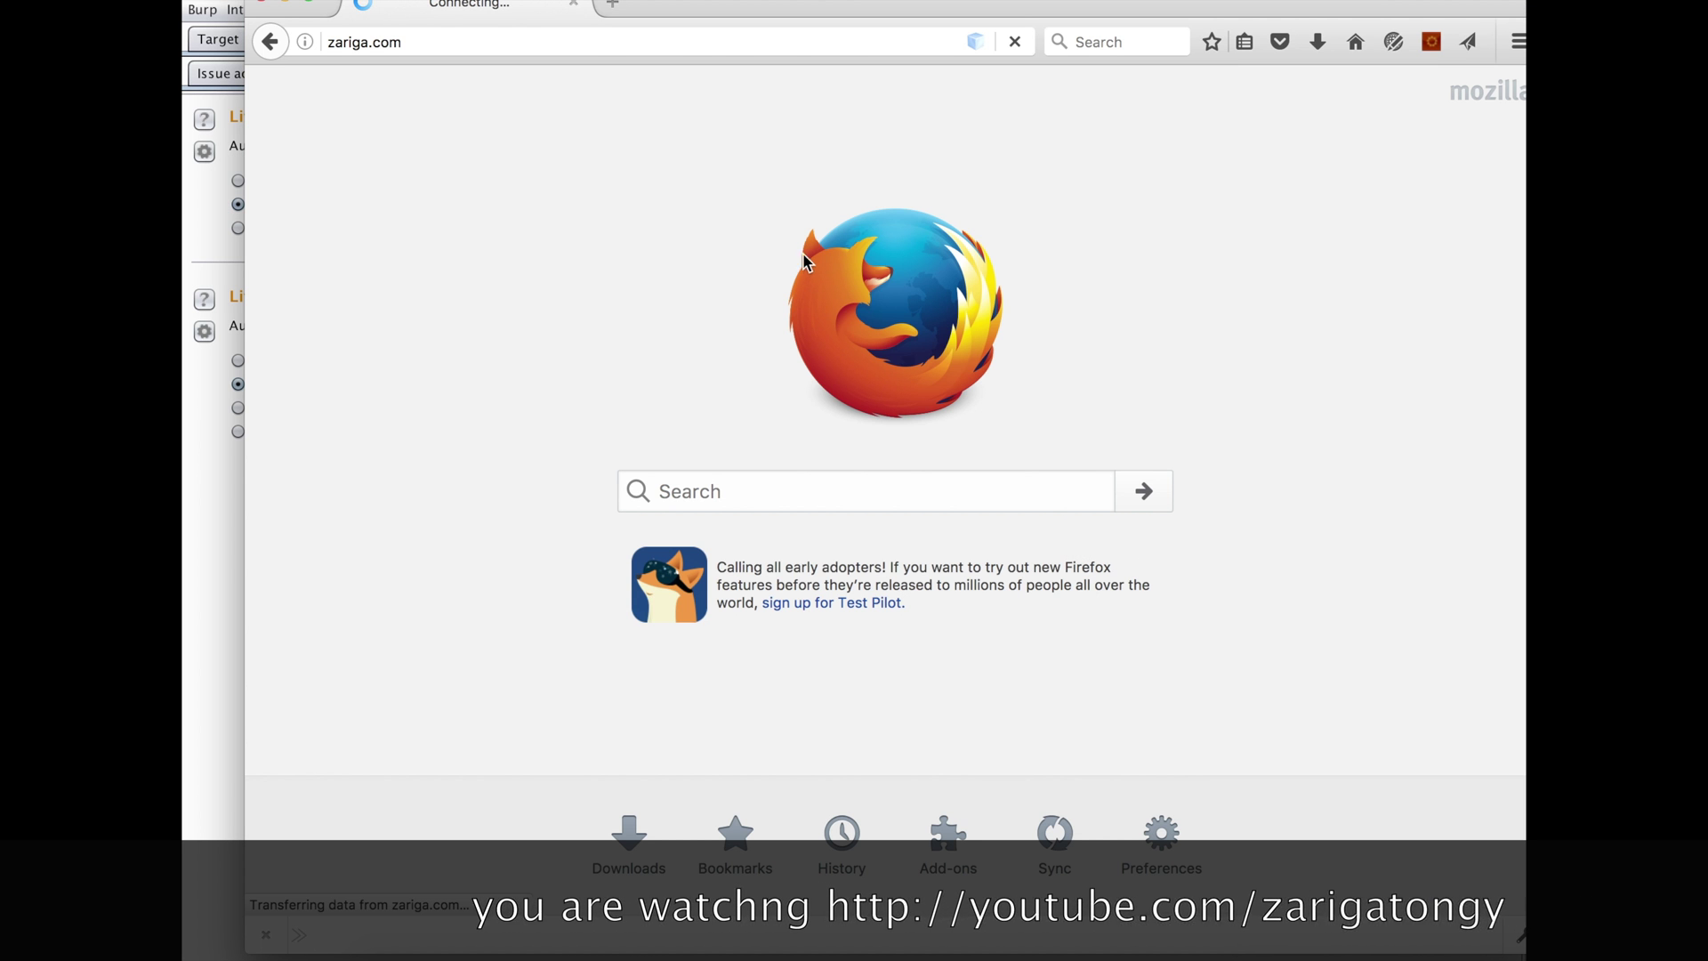
Turn off interception in Burp Proxy.
left_click(229, 464)
left_click(277, 38)
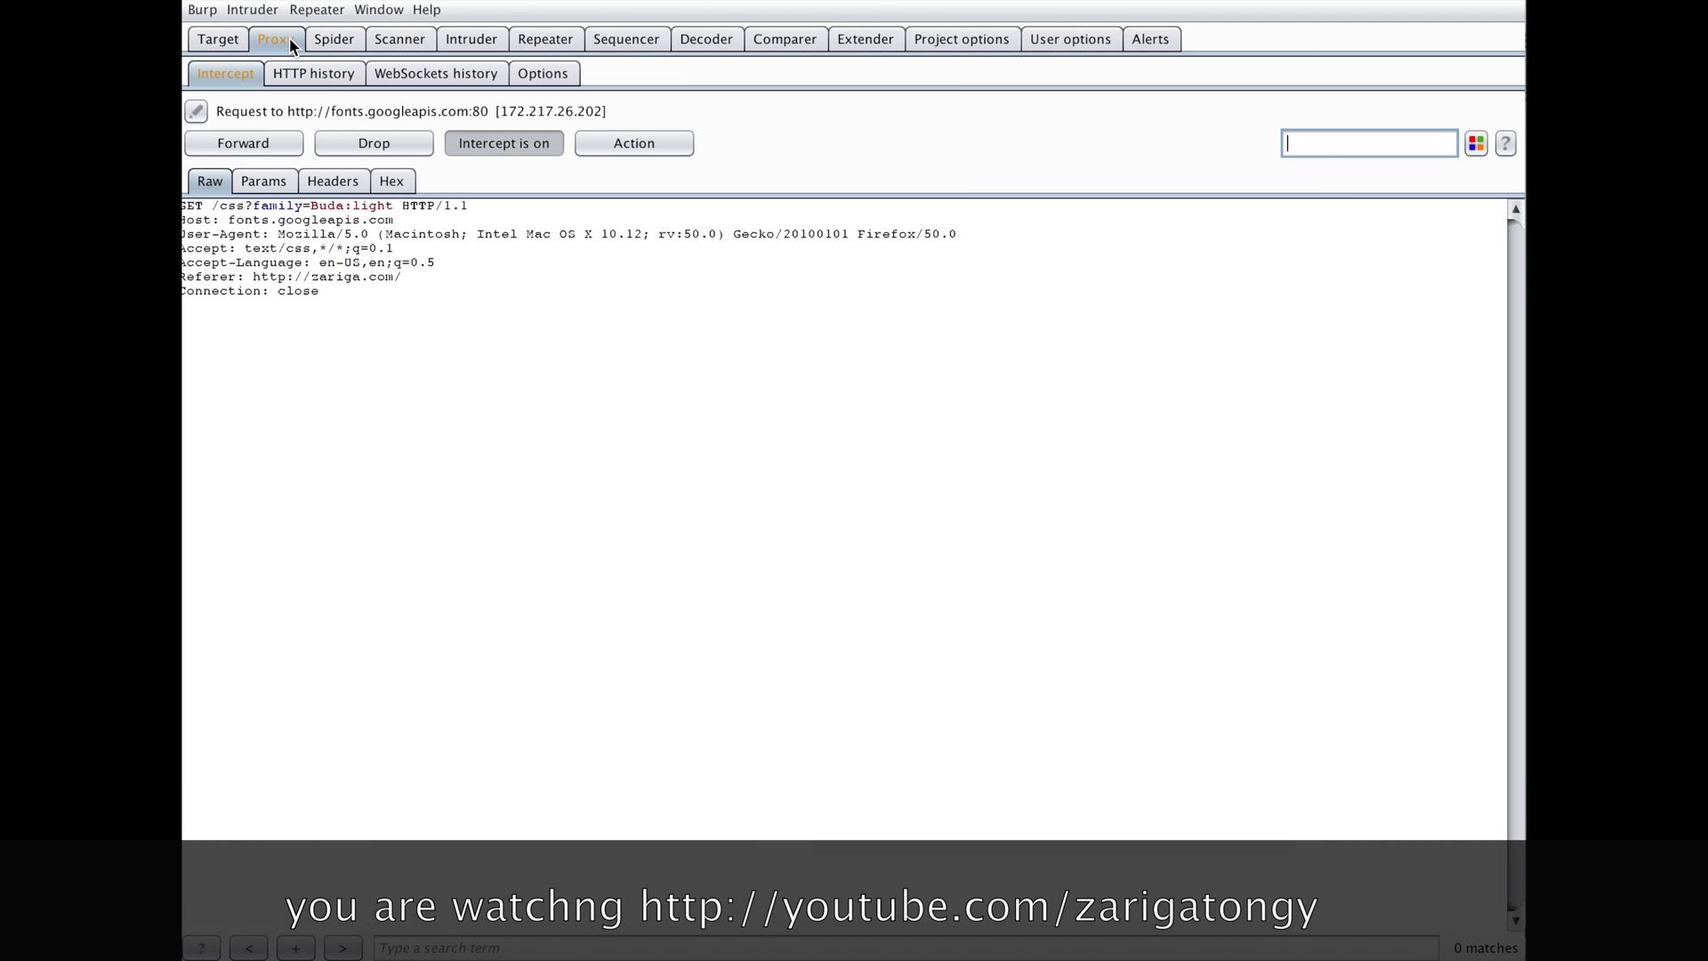
left_click(505, 149)
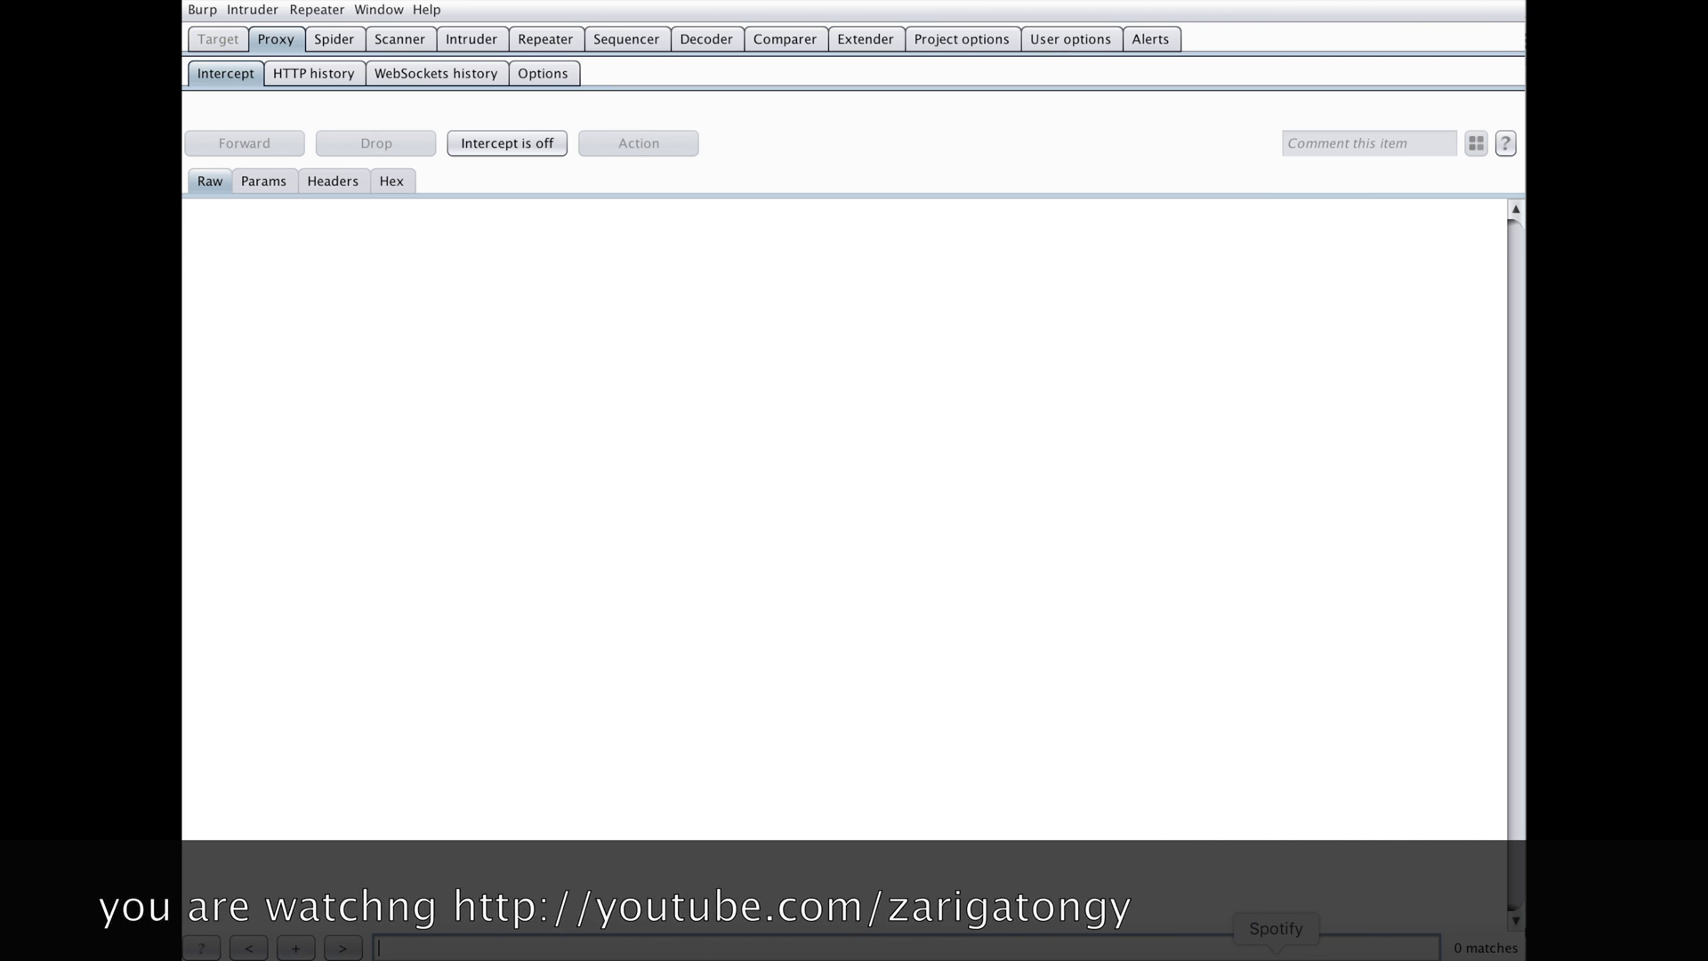
Open zariga.com's Command Injection page and submit its Ping Statistics form.
left_click(1242, 950)
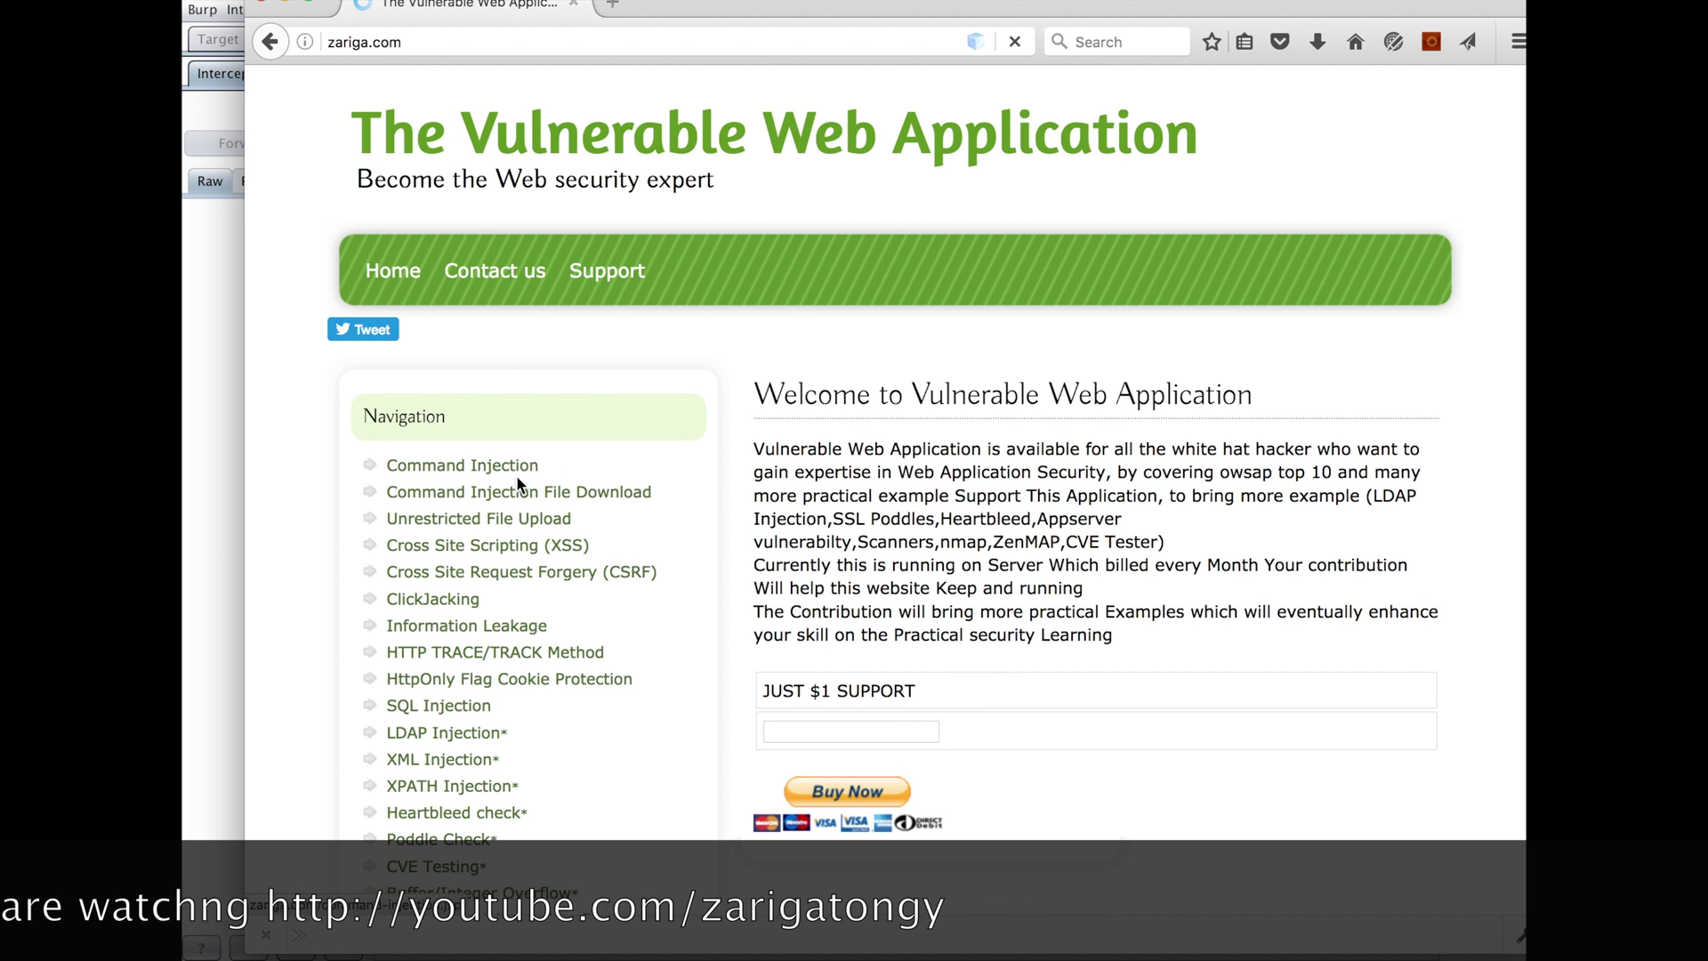
left_click(500, 470)
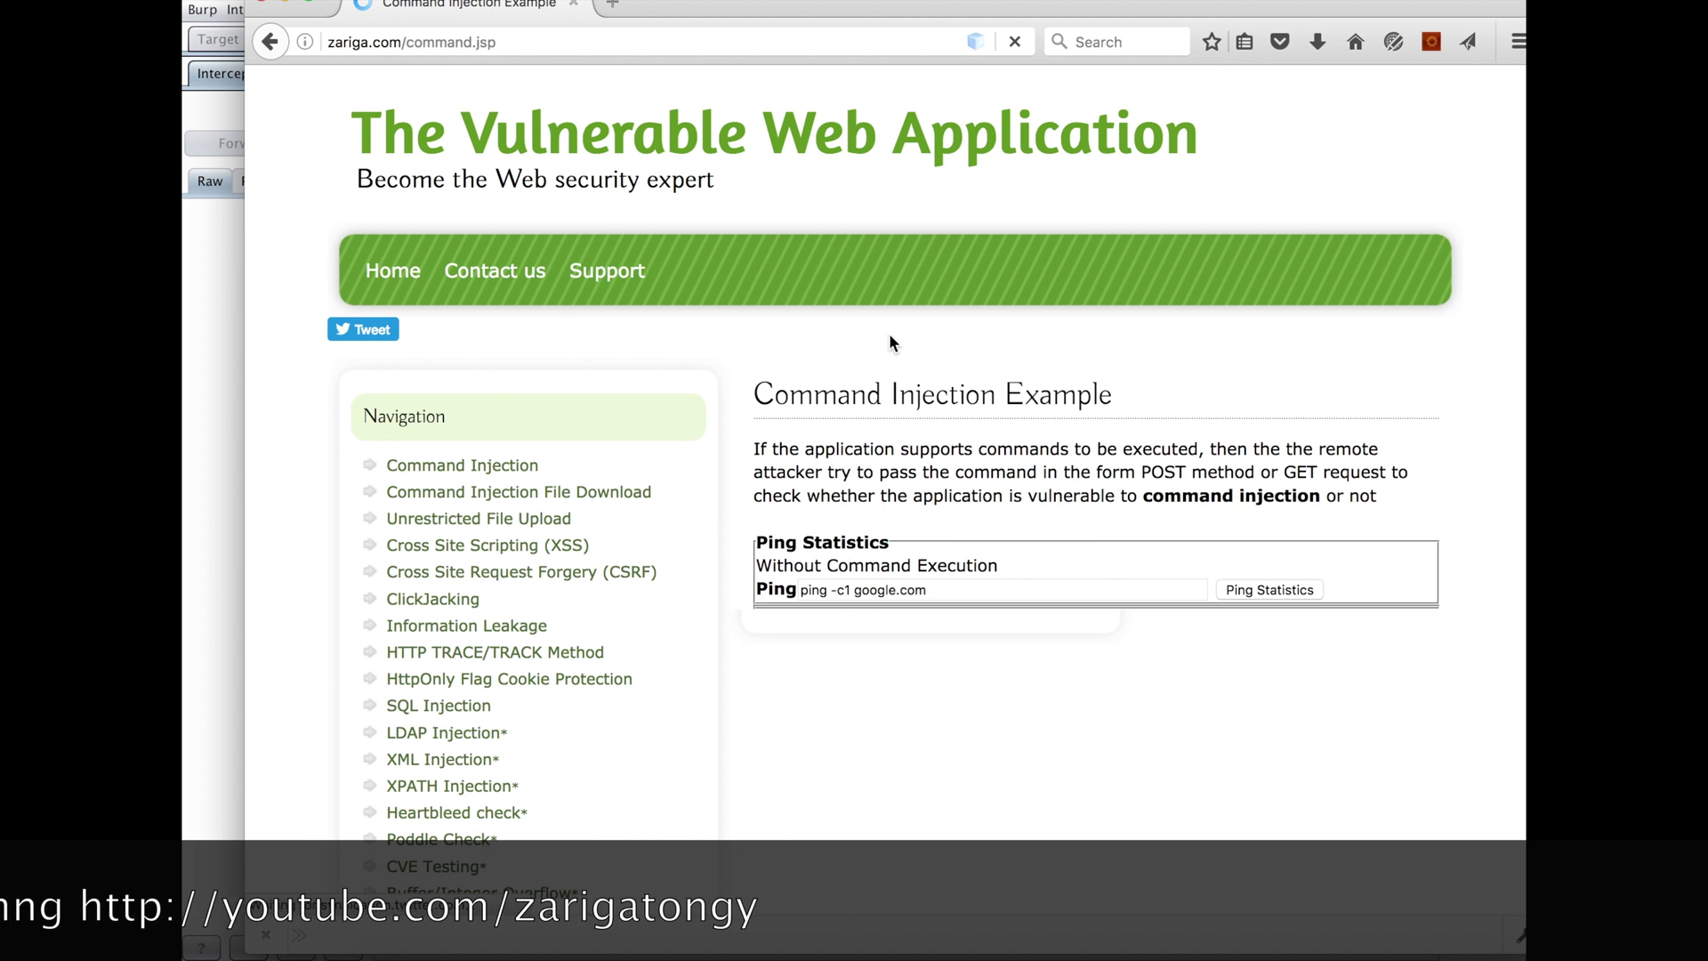
left_click(1268, 590)
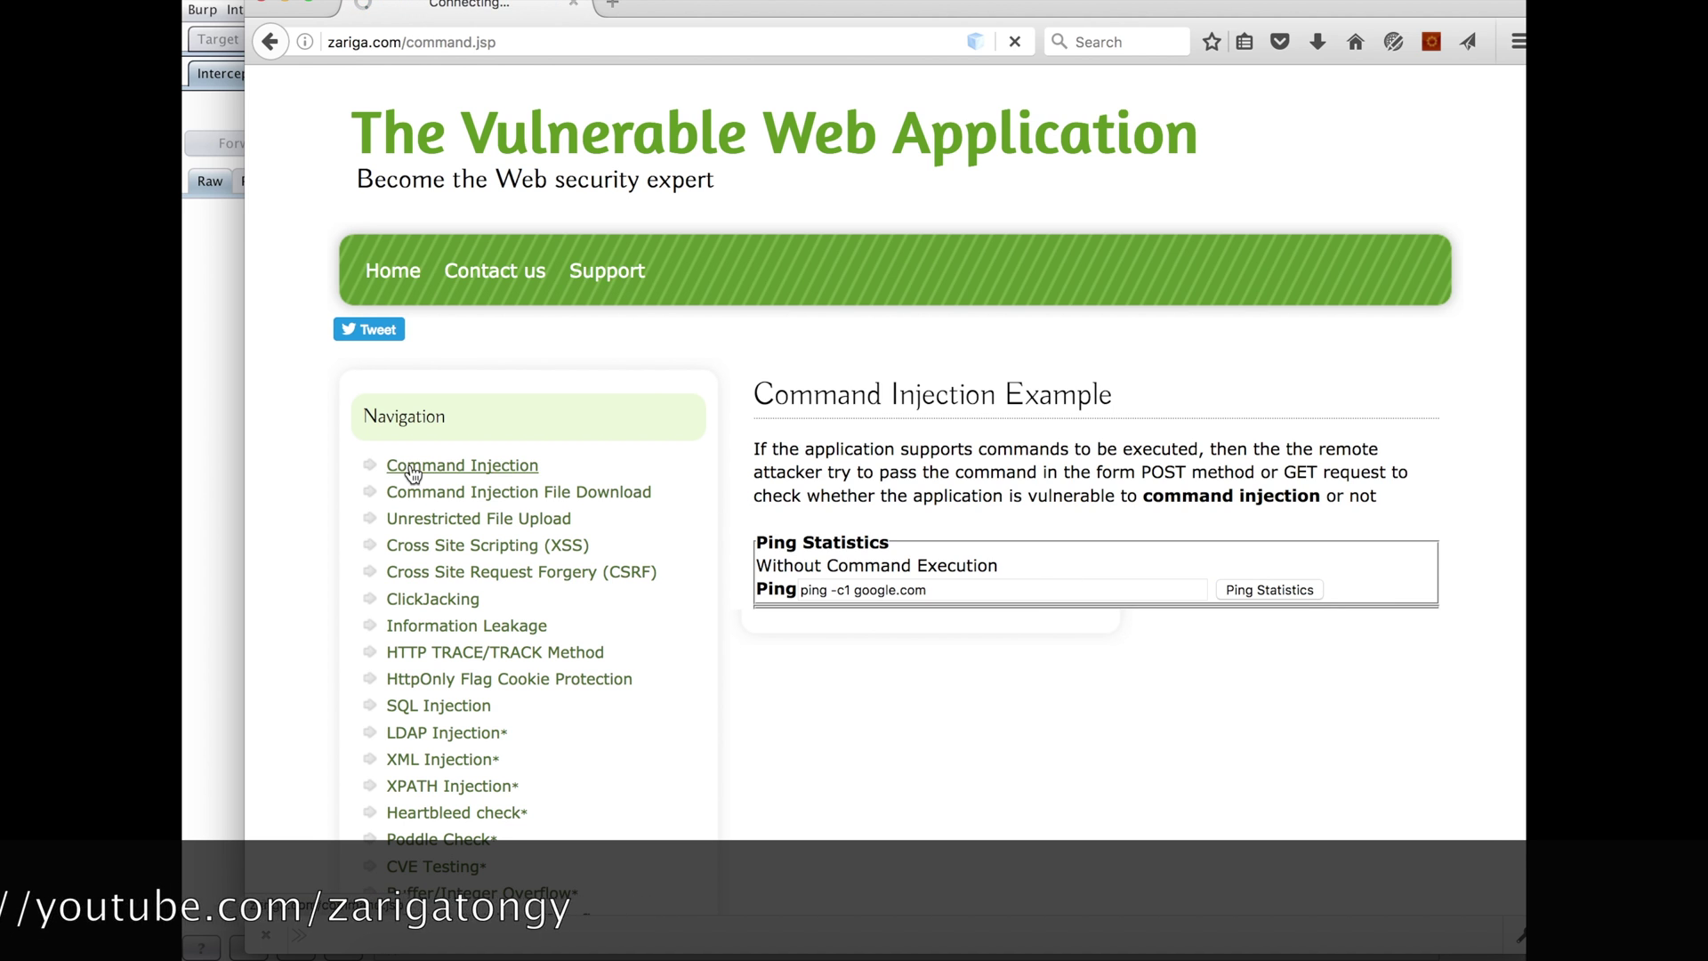
left_click(228, 457)
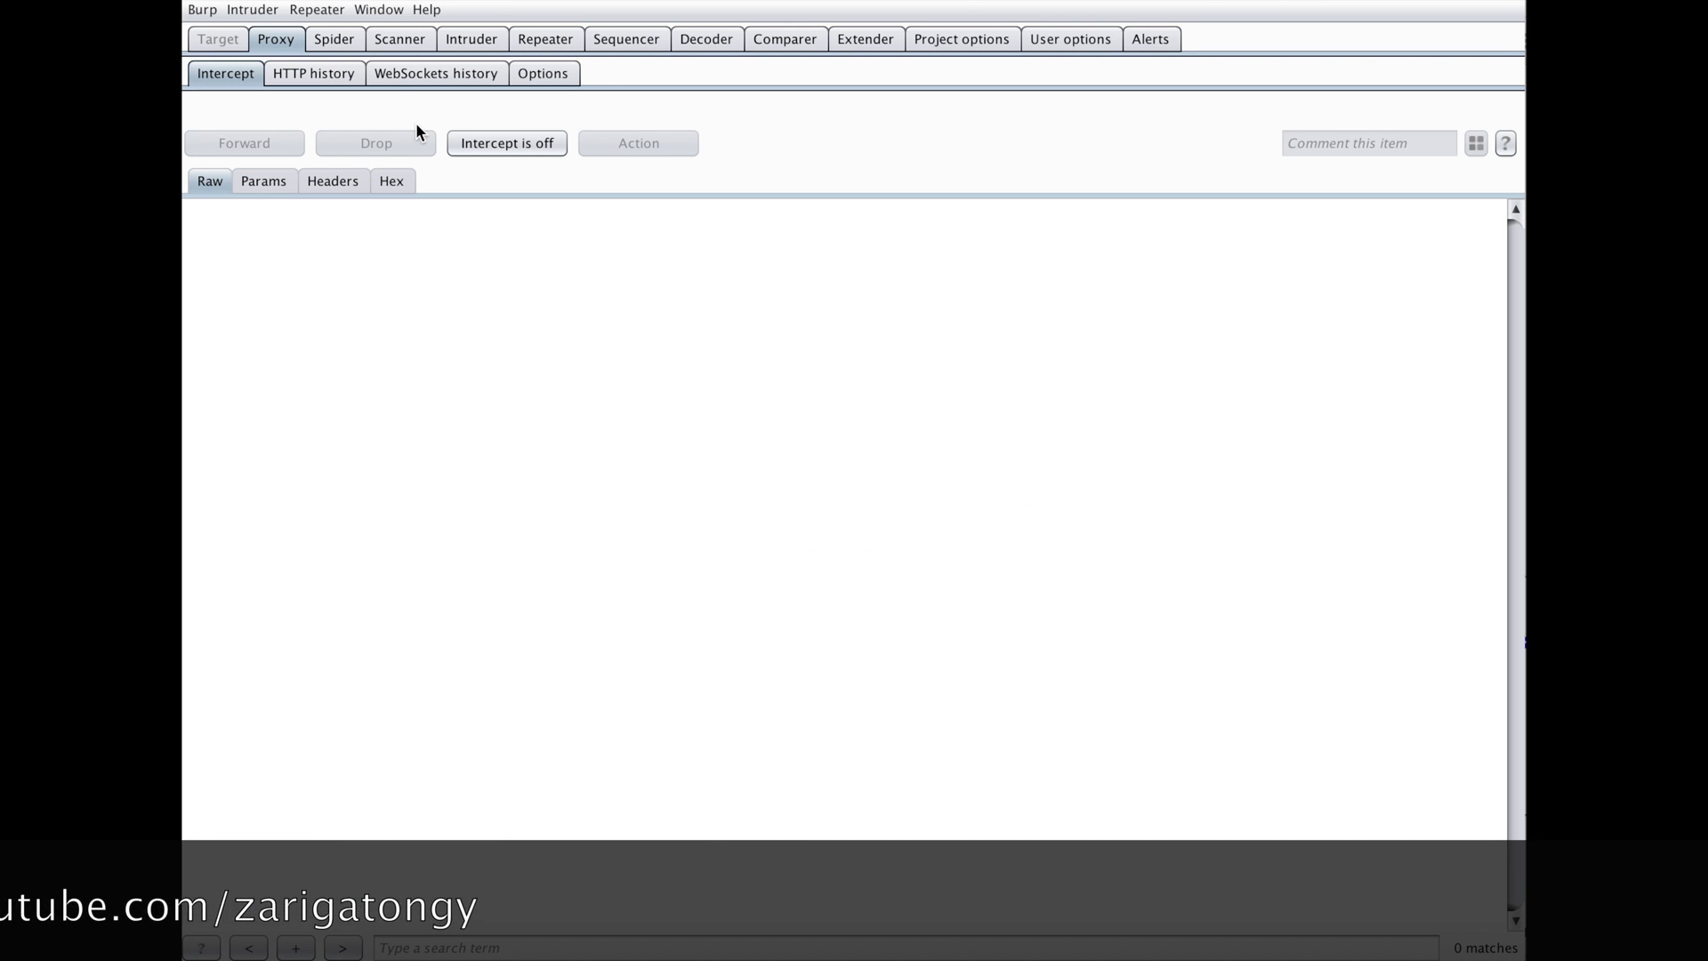
left_click(402, 41)
Show the Scanner's scan queue and select the /images/content.jpg scan at 16%.
left_click(356, 76)
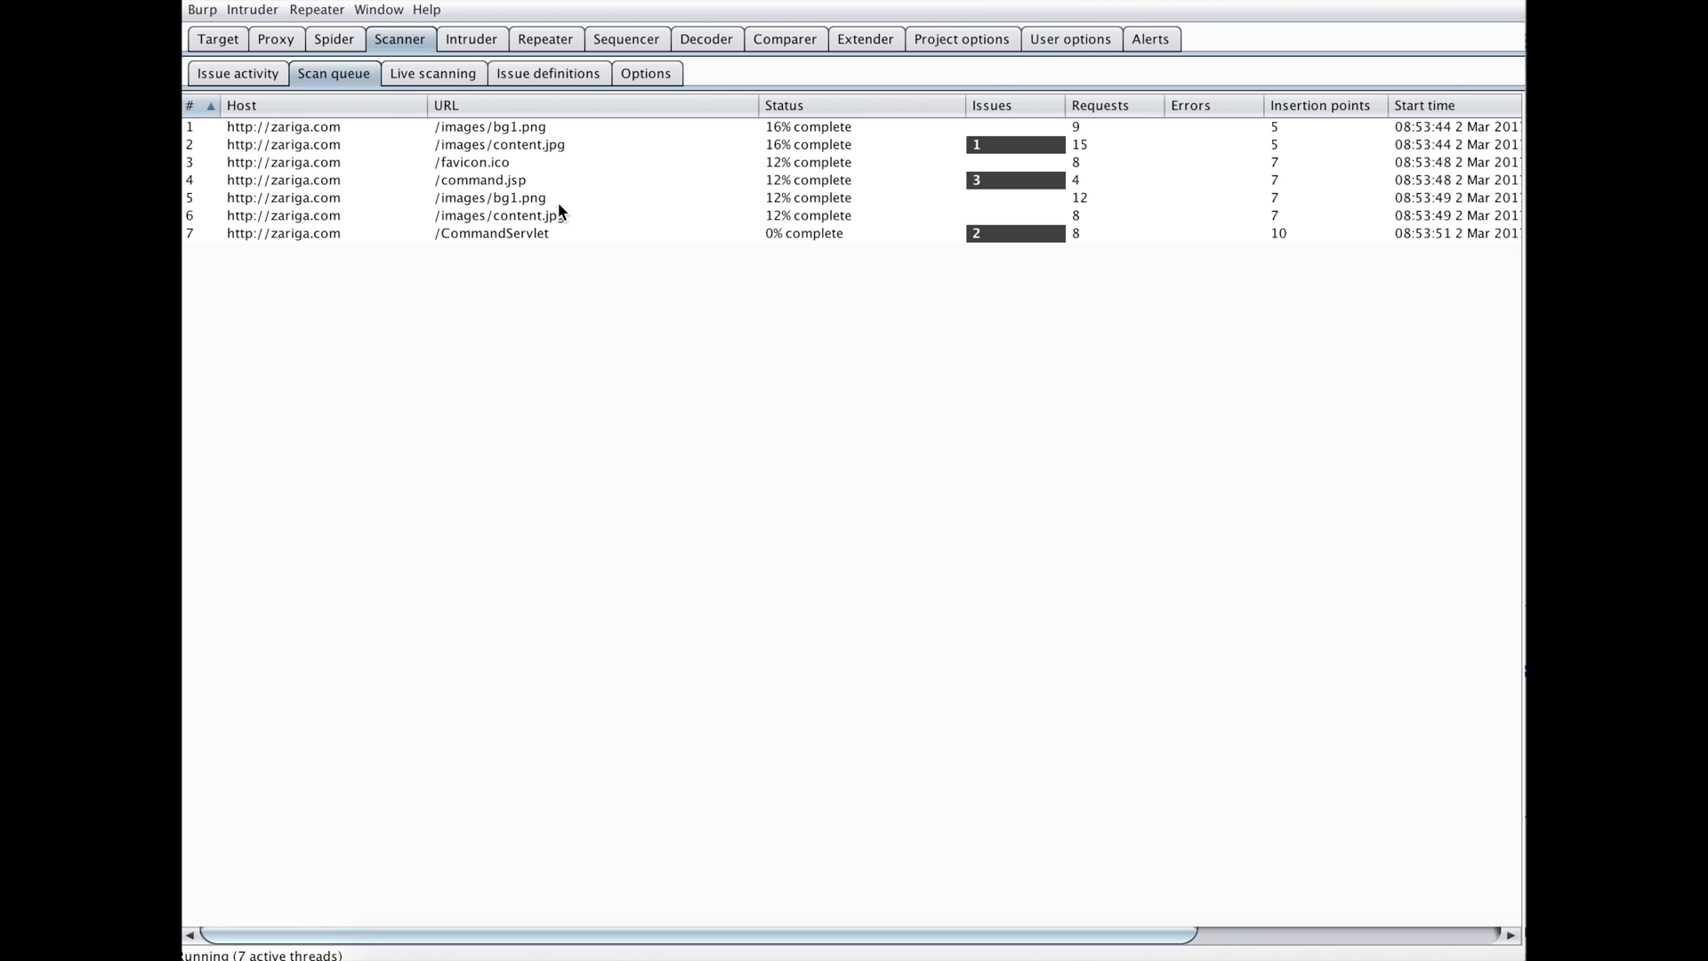
left_click(500, 145)
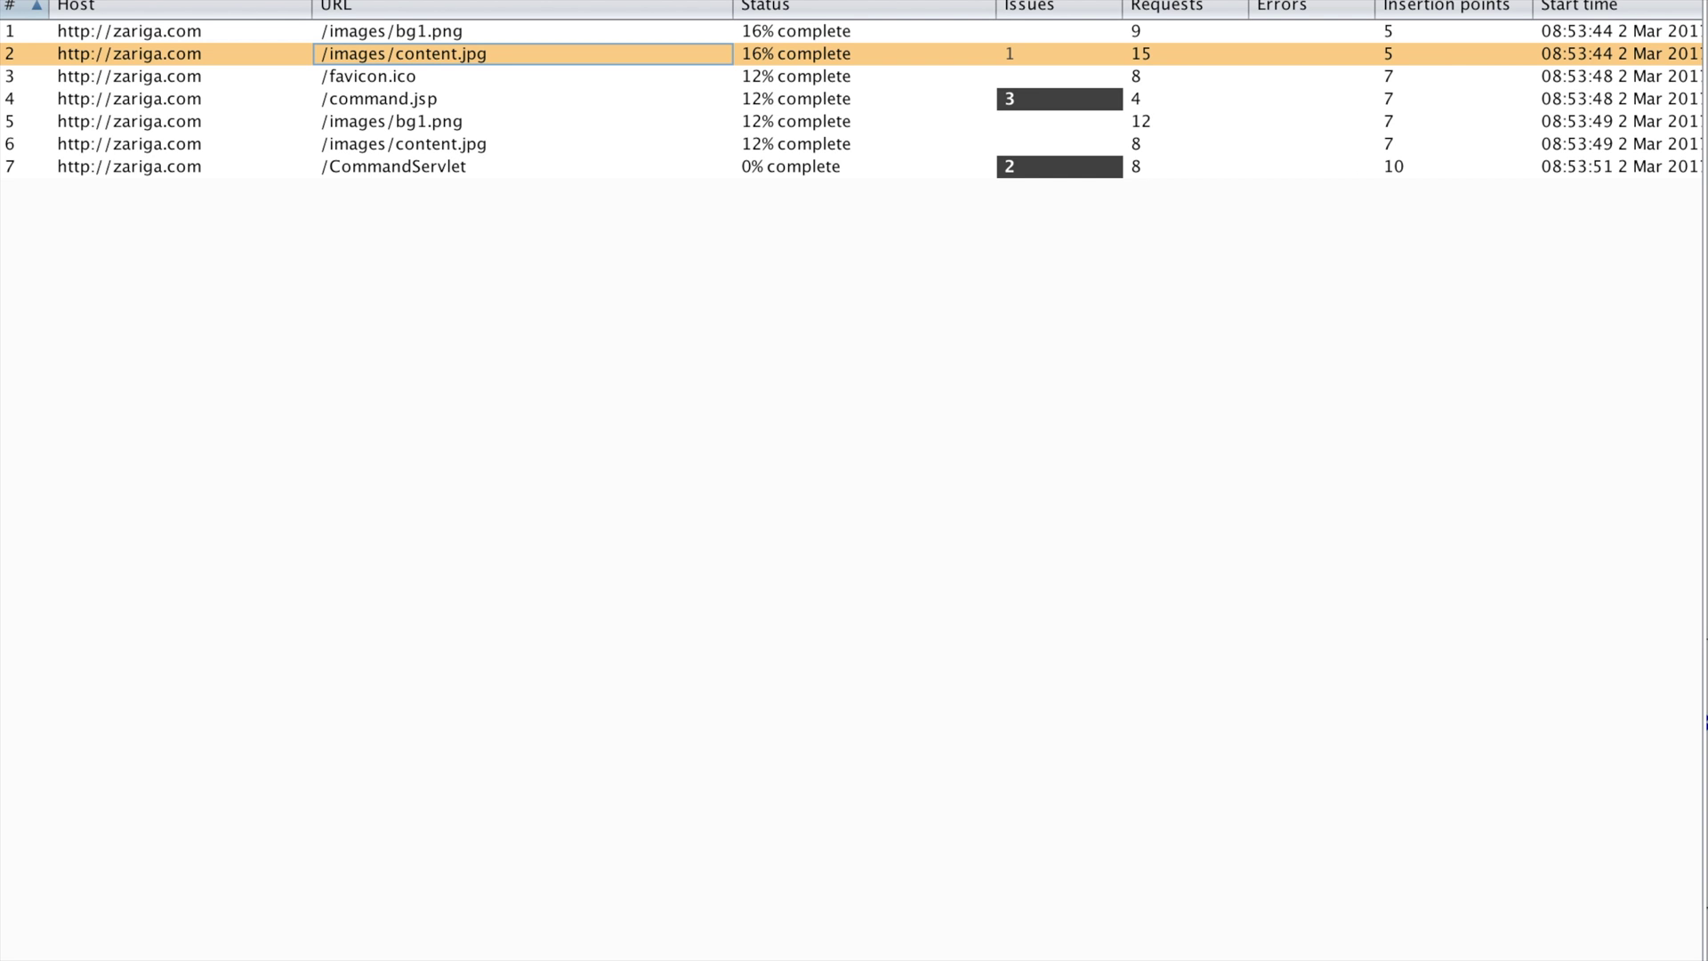